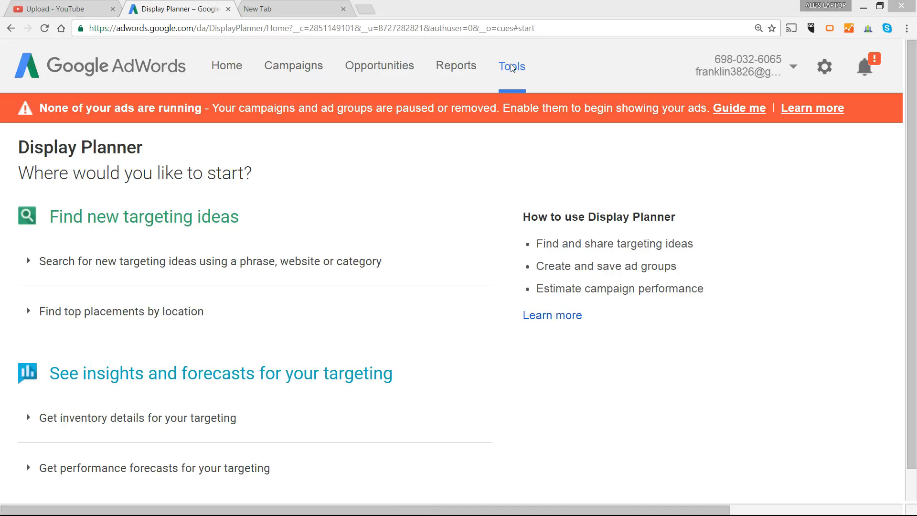
- Open Display Planner and expand the form for searching new targeting ideas using a phrase, website or category
click(512, 68)
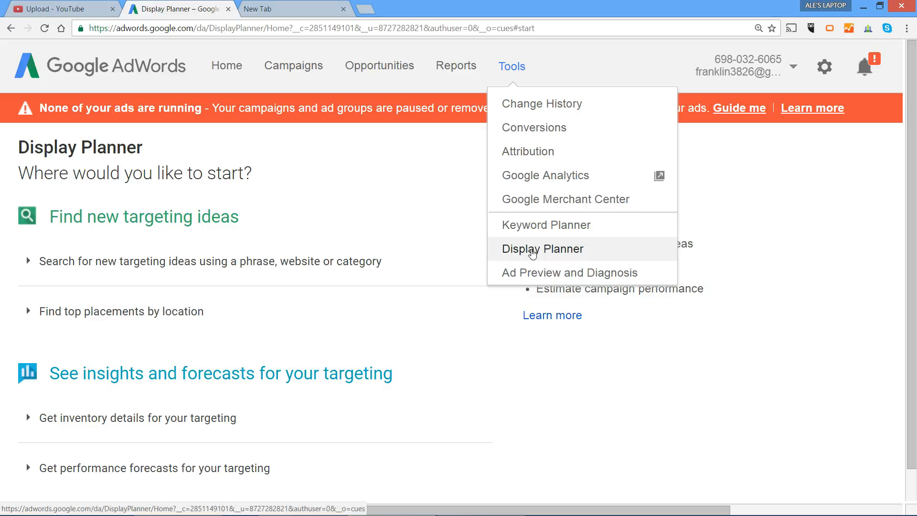
click(529, 251)
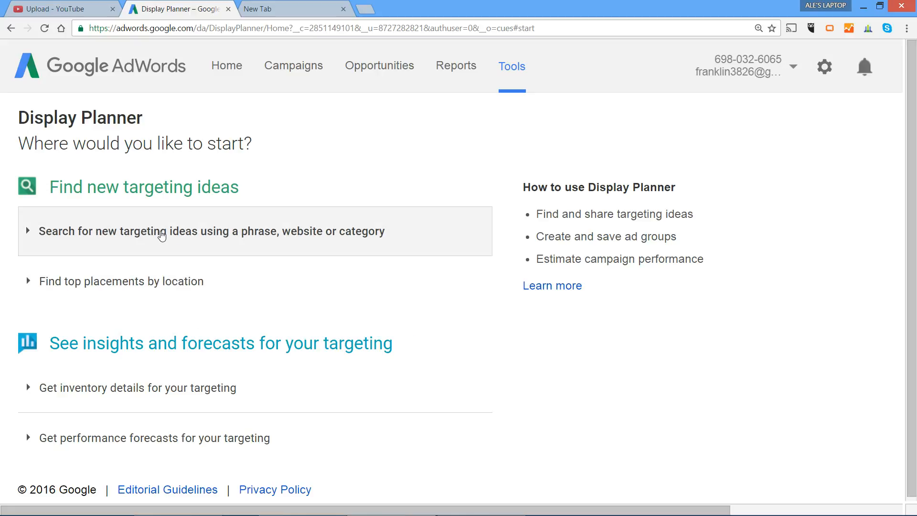
click(162, 236)
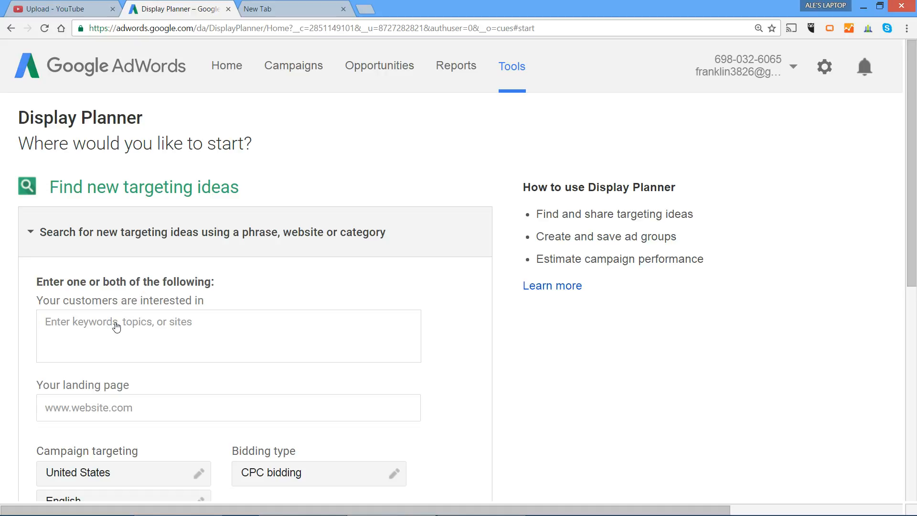
click(63, 325)
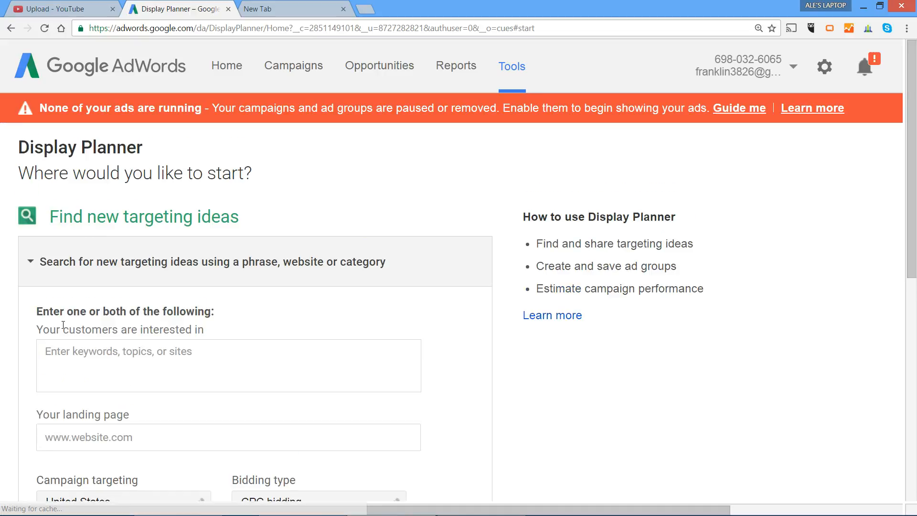
scroll(63, 325, down, 8)
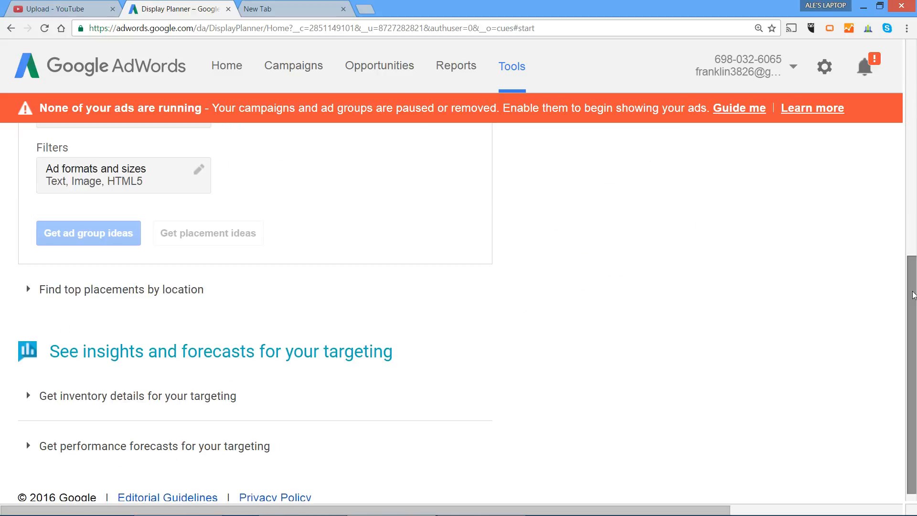
drag(914, 255, 915, 58)
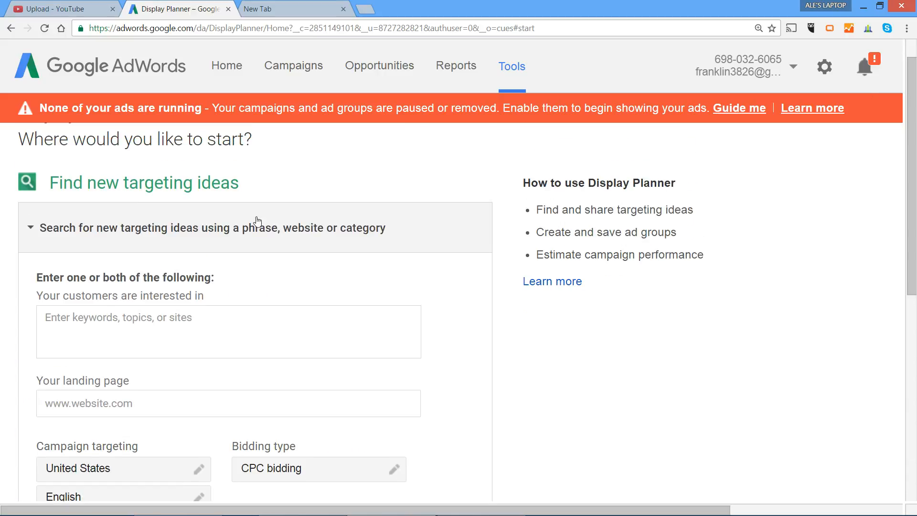
- Enter rodent prevention, rats and mice as the keywords customers are interested in
click(86, 317)
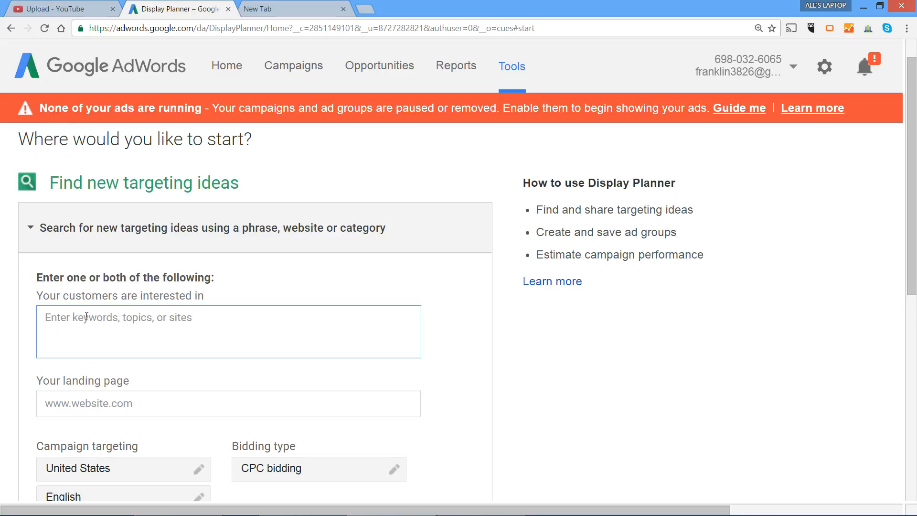
text(rodent )
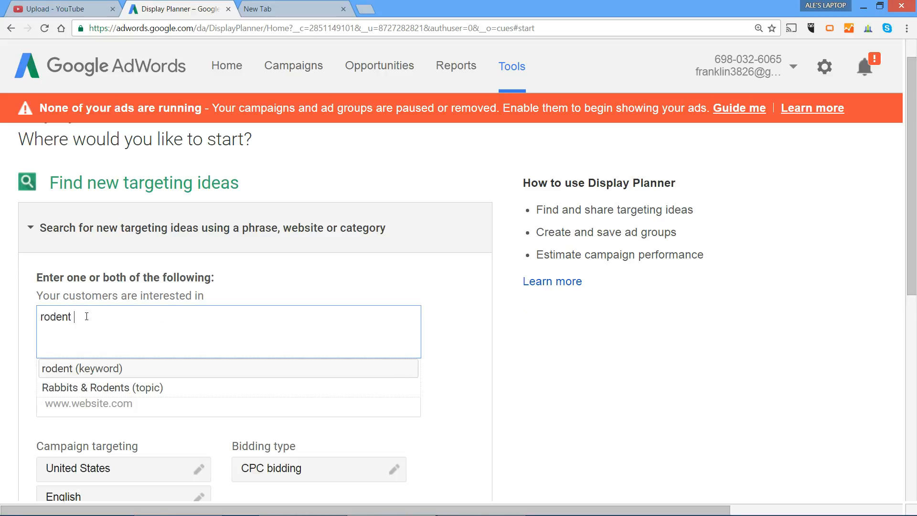
text(pre)
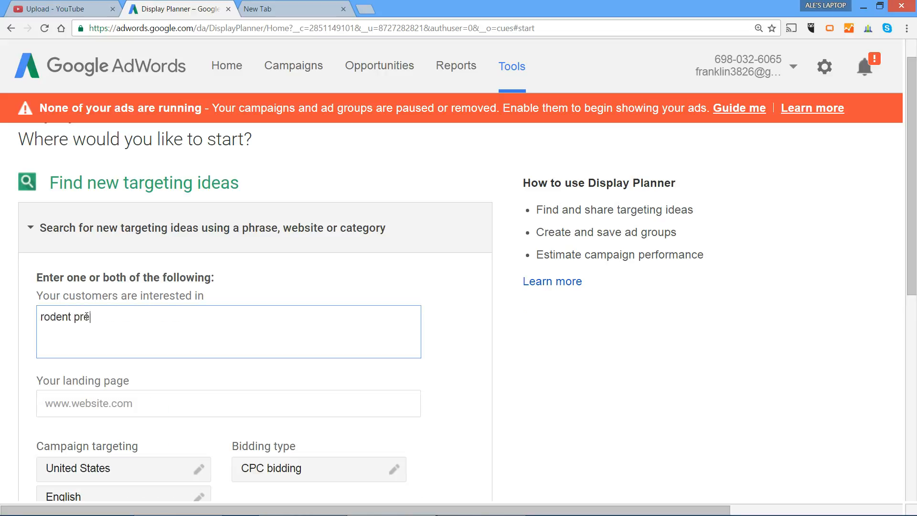
text(vention,)
text(rats , mice)
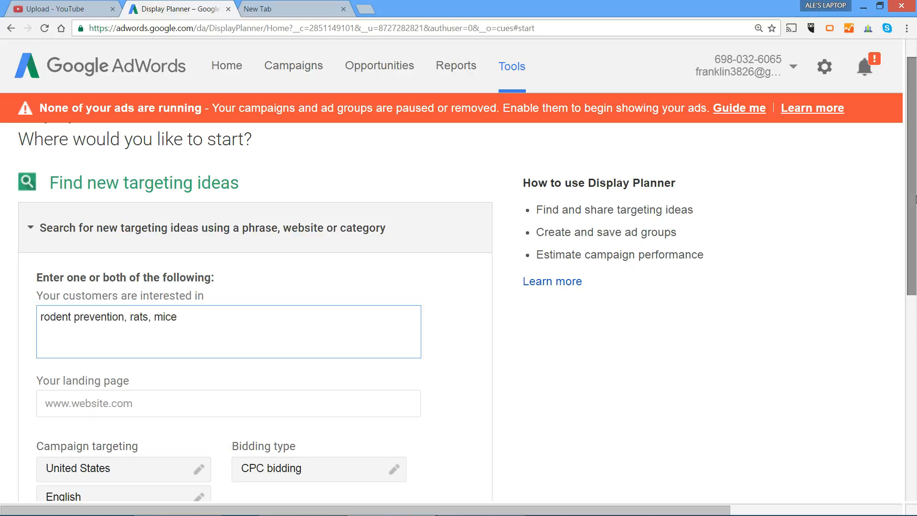
scroll(551, 258, down, 2)
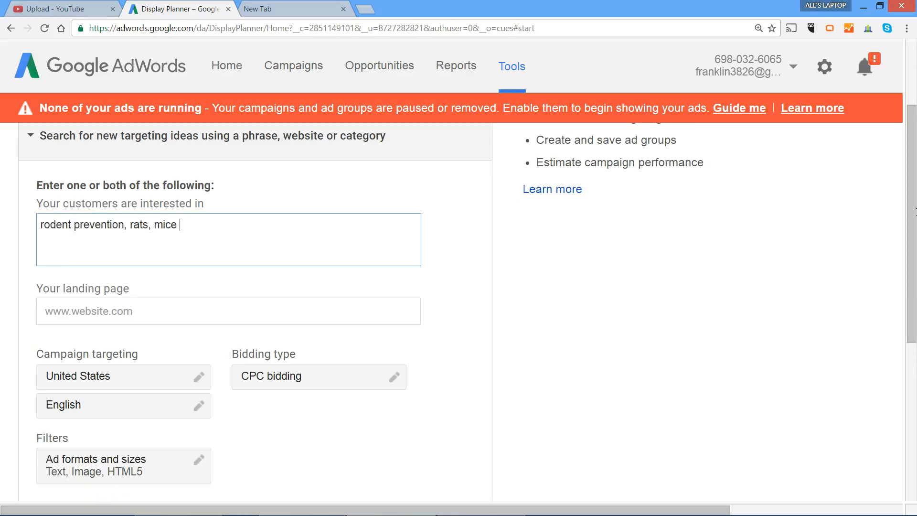
key(Return)
- Get ad group ideas for the entered keywords and dismiss the bidding options without changing them
scroll(118, 371, down, 3)
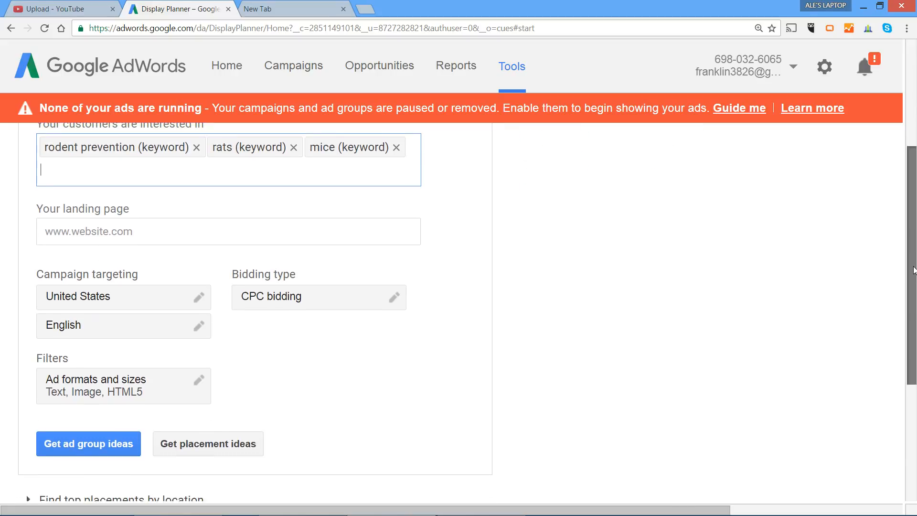
click(91, 409)
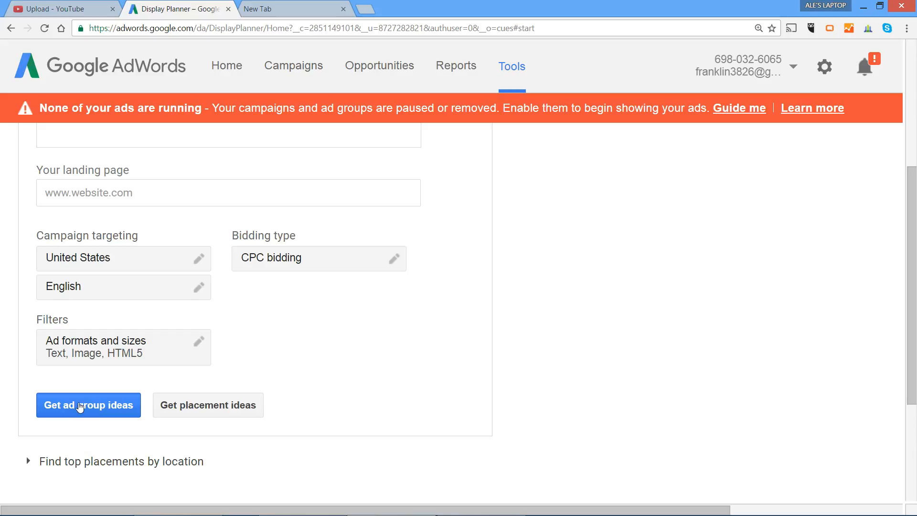
click(79, 406)
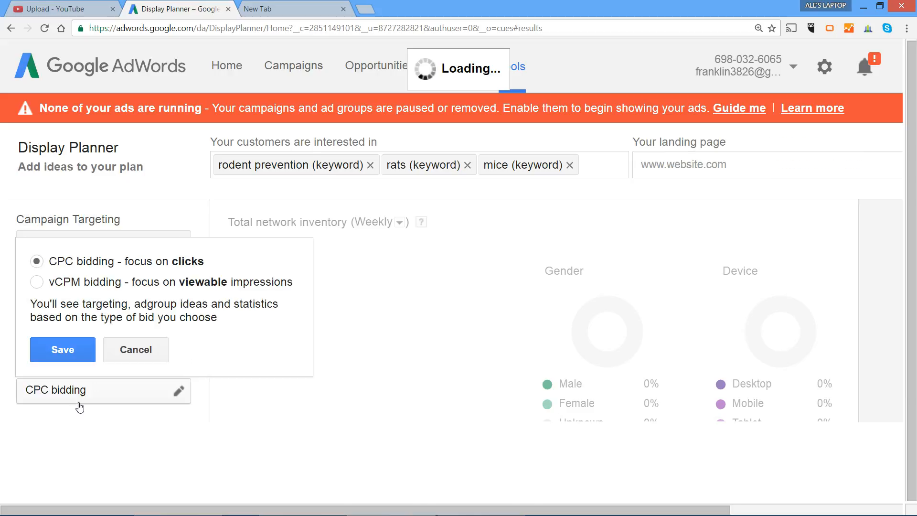
click(139, 351)
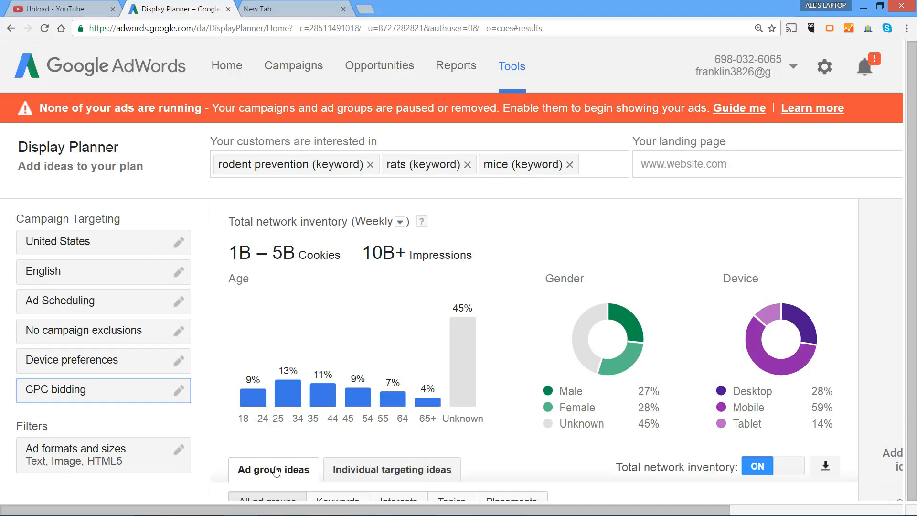
- Show the individual targeting ideas for keywords with all columns of the table in view
click(396, 468)
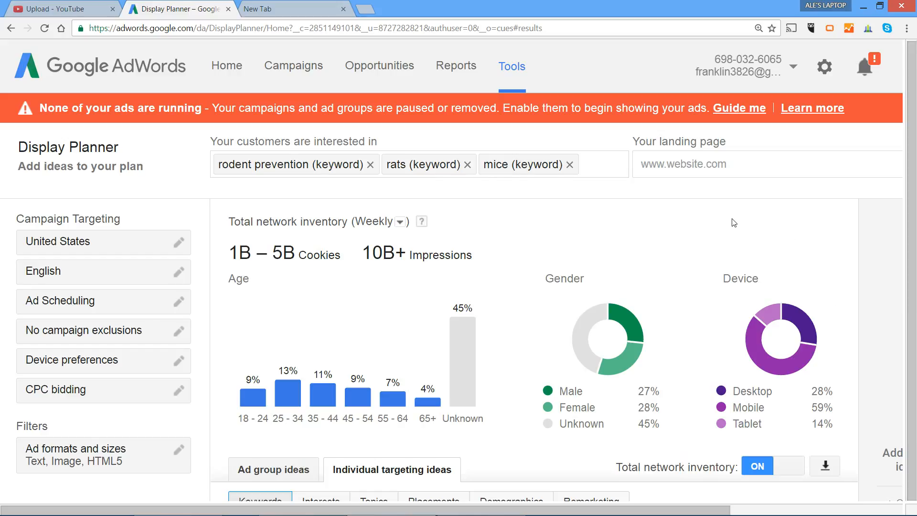
mouse_move(484, 341)
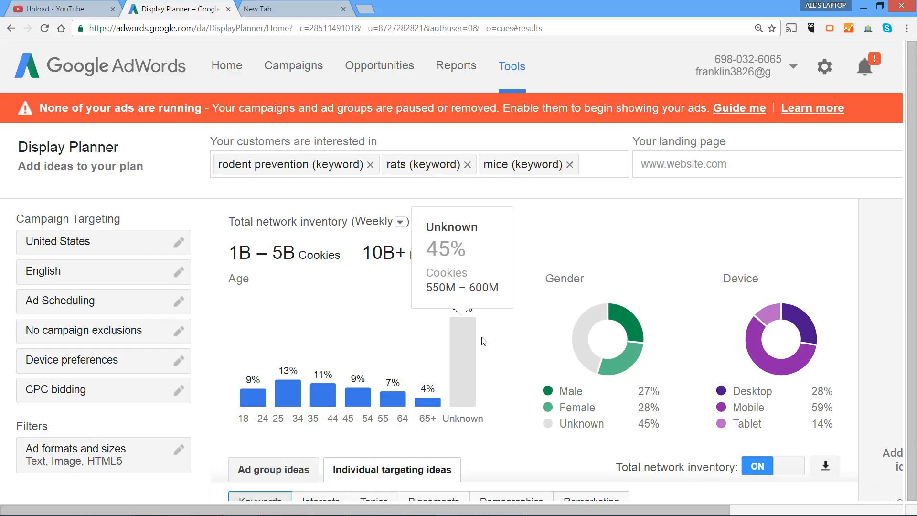
key(ctrl+minus)
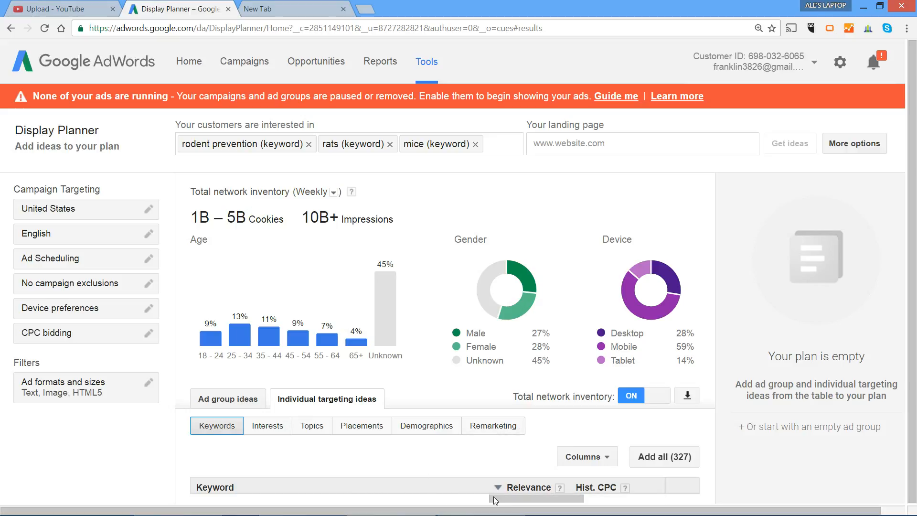
drag(512, 499, 582, 499)
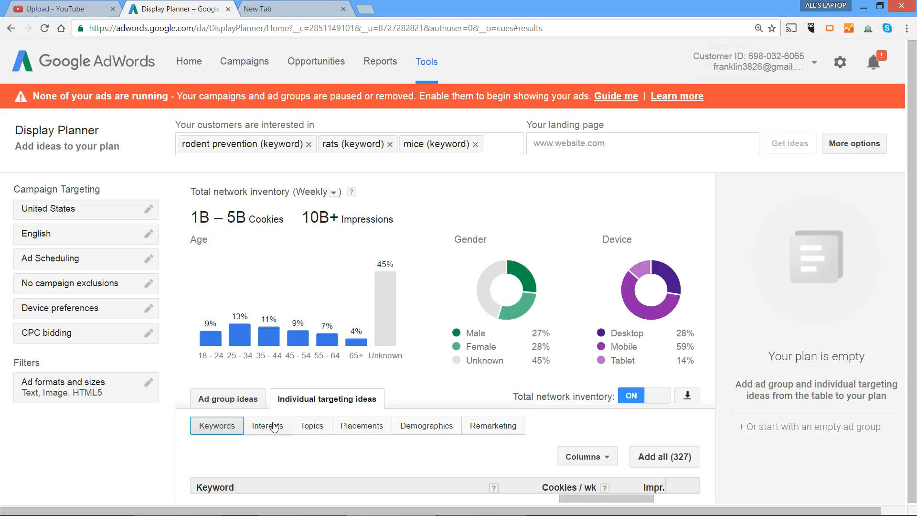
key(ctrl+minus)
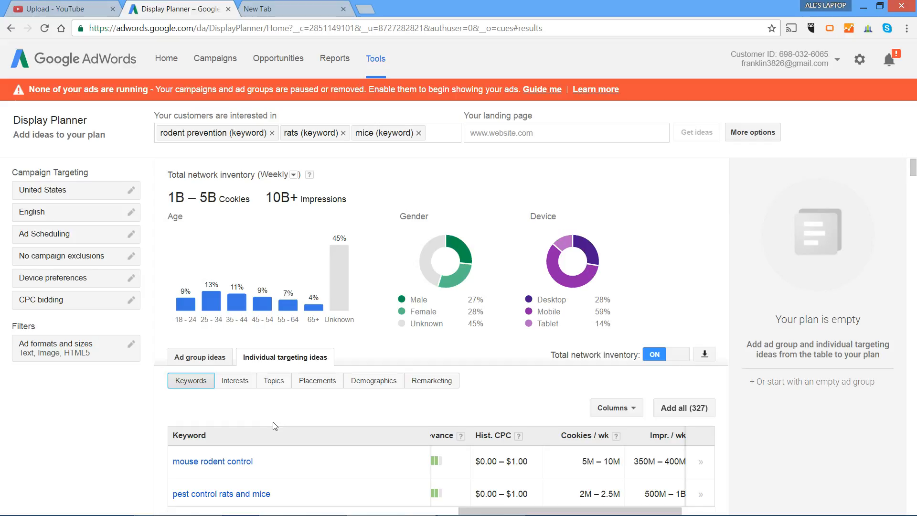
key(ctrl+minus)
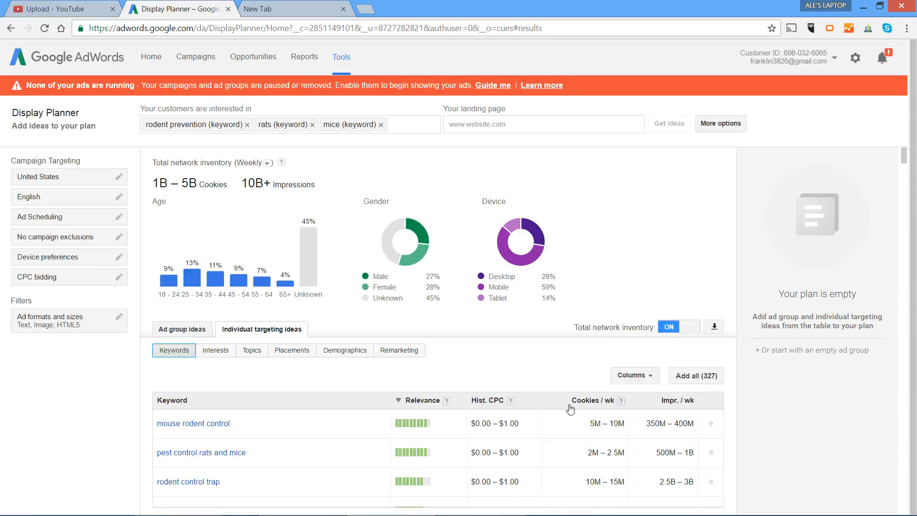
- Examine the suggested rodent keywords along with their relevance, historical CPC, weekly cookies and impressions
click(736, 360)
drag(736, 360, 736, 378)
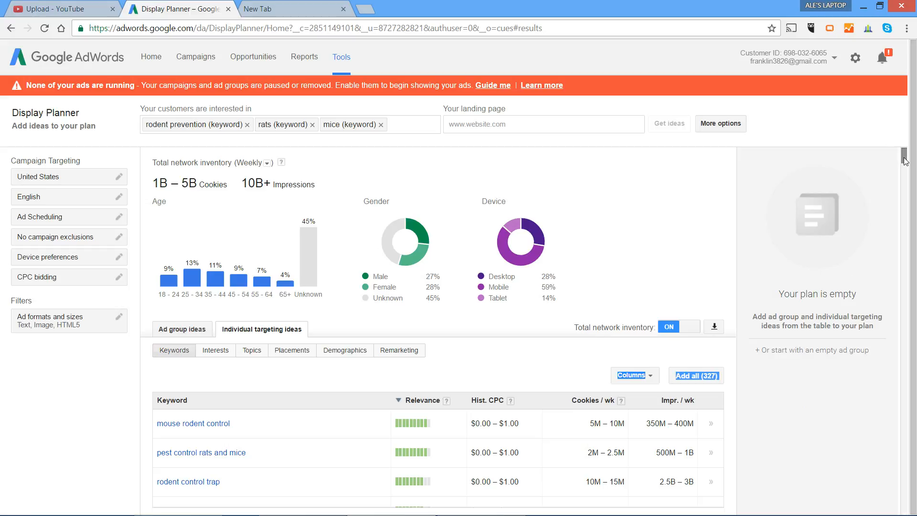
drag(904, 160, 909, 170)
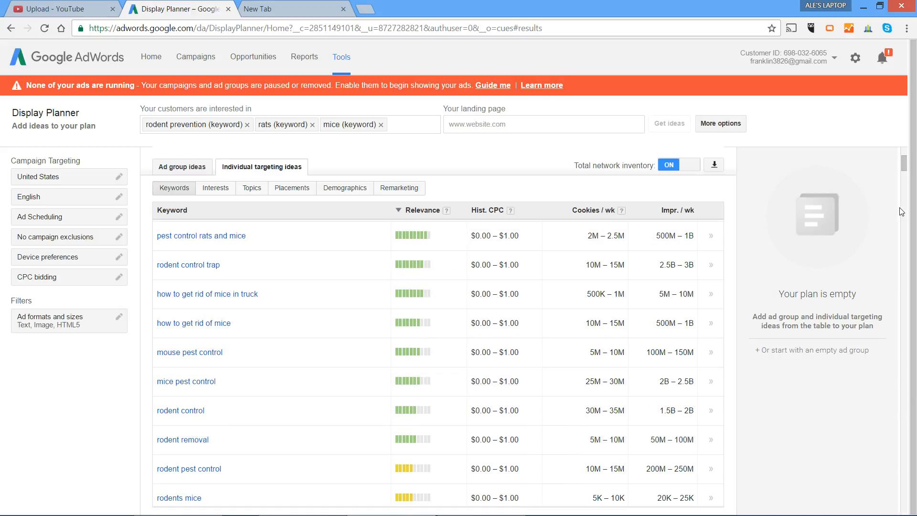
mouse_move(904, 171)
mouse_down()
mouse_move(904, 153)
mouse_move(906, 173)
mouse_up()
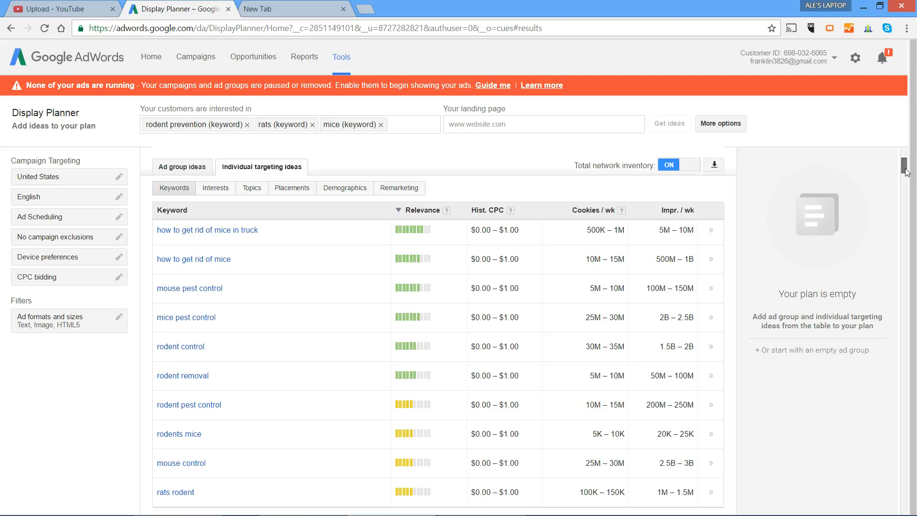
drag(906, 173, 906, 170)
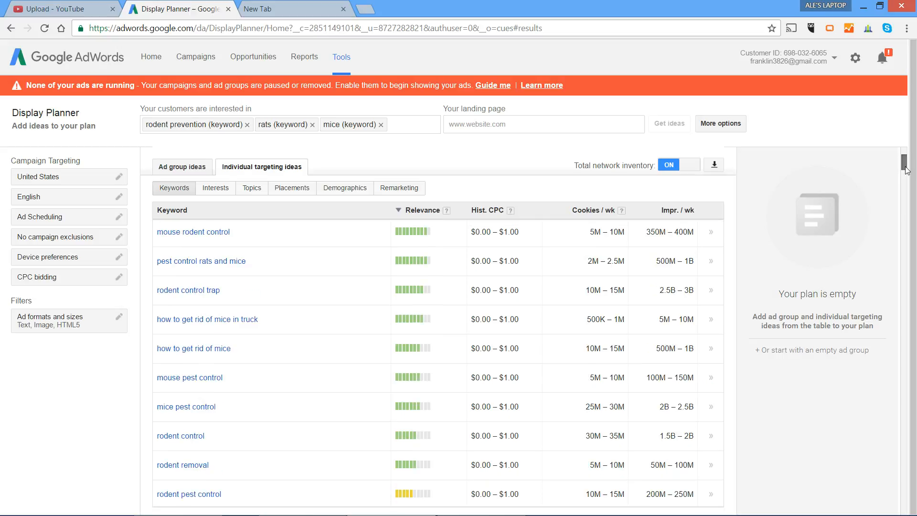
drag(907, 167, 906, 173)
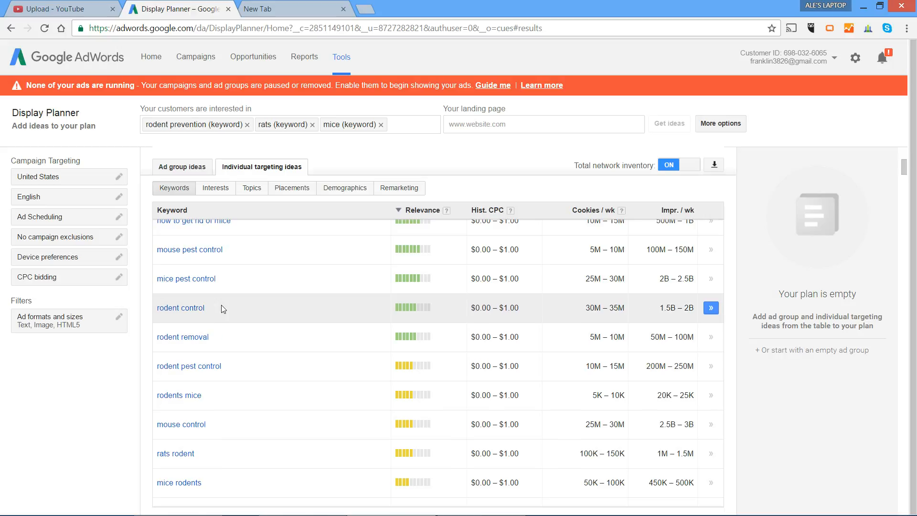
click(141, 308)
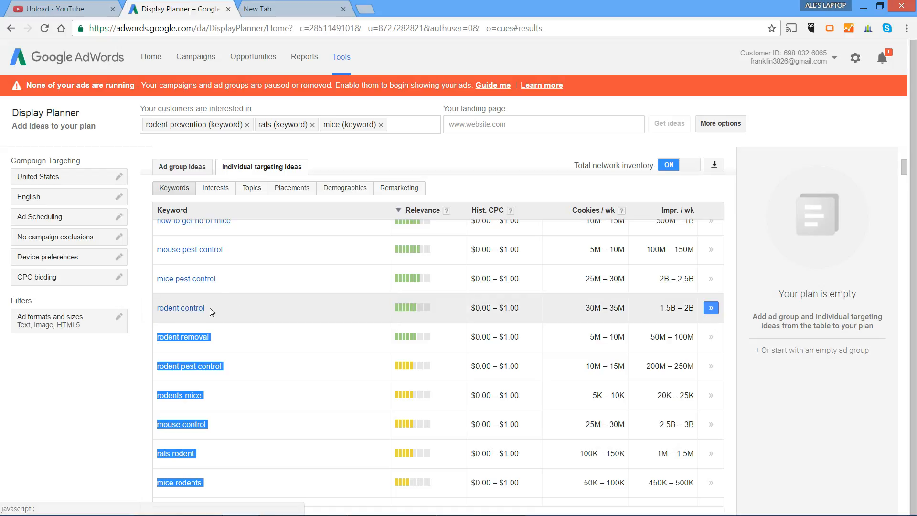
- Switch to YouTube's upload page and browse for a file to upload in the Pictures folder
click(81, 10)
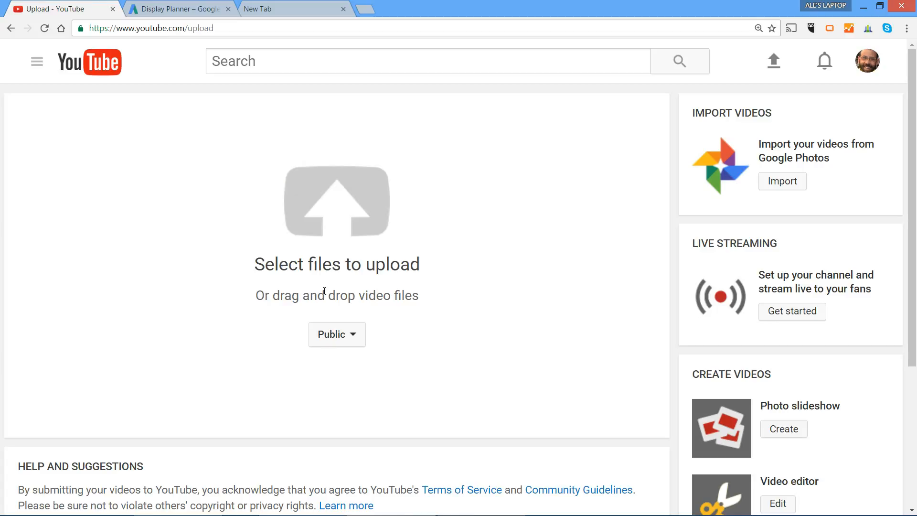
click(339, 220)
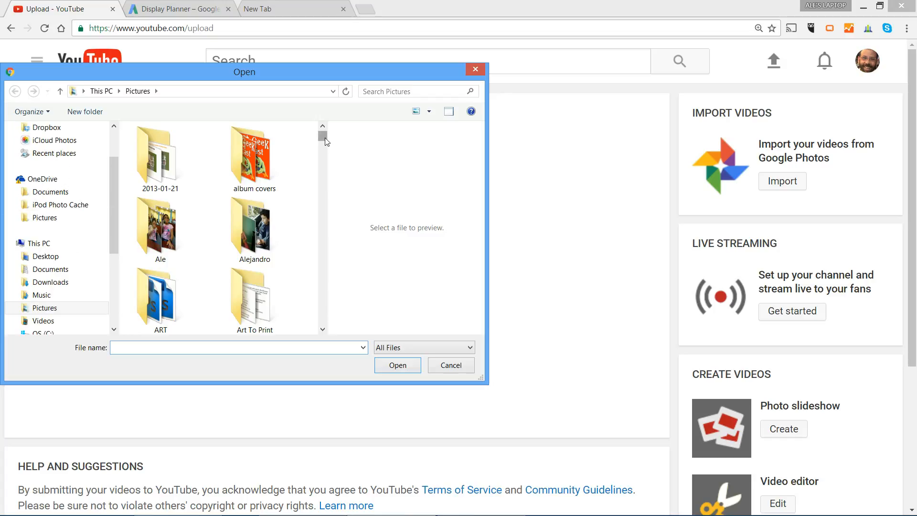
drag(326, 141, 325, 150)
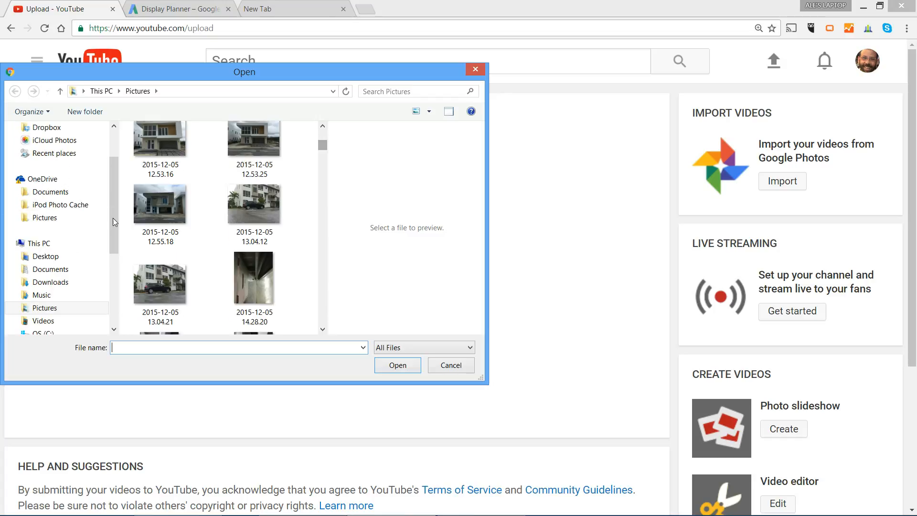
click(46, 271)
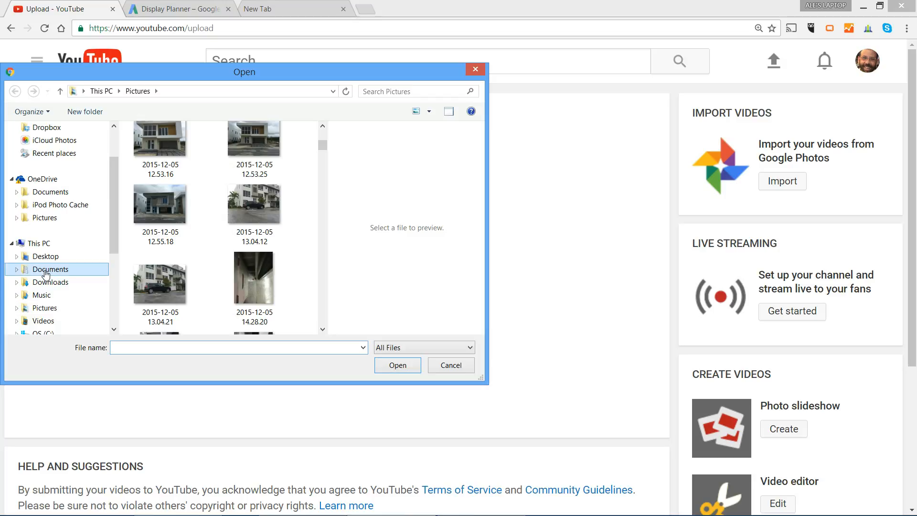
click(42, 313)
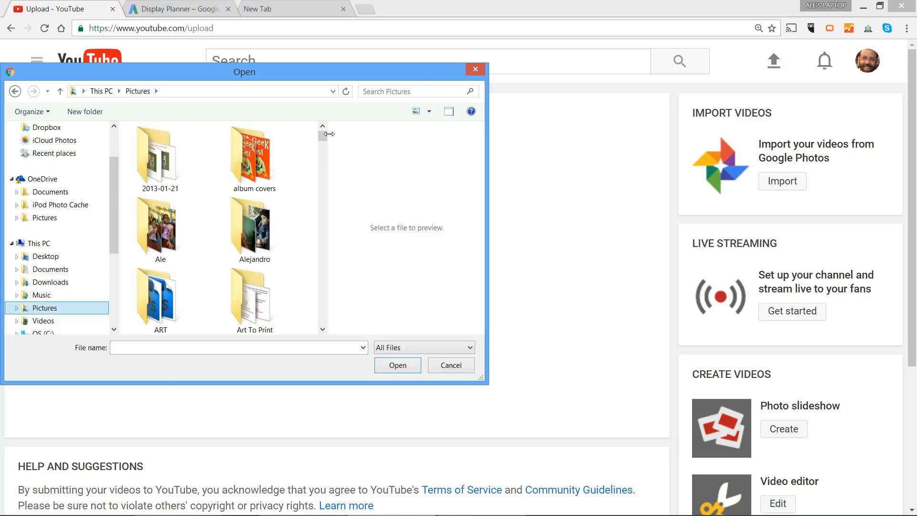
- Search the Pictures folder for rodent
drag(321, 136, 324, 329)
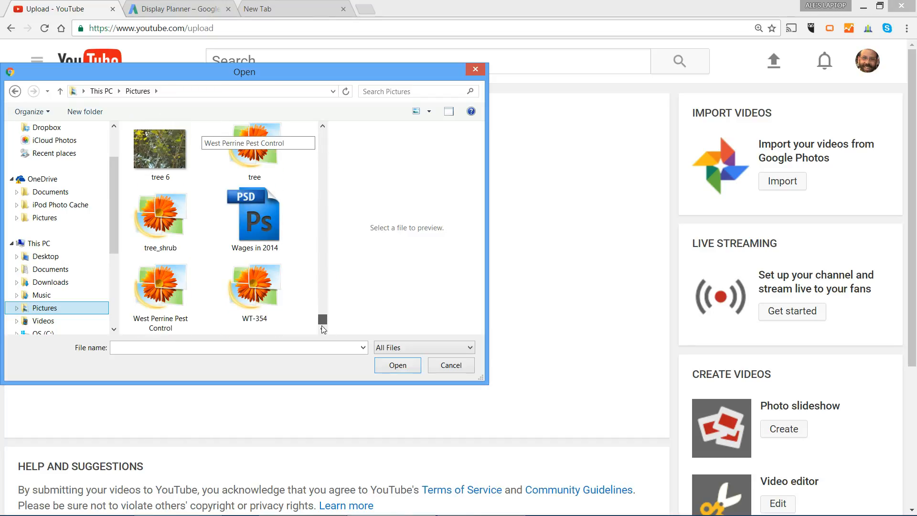
click(388, 91)
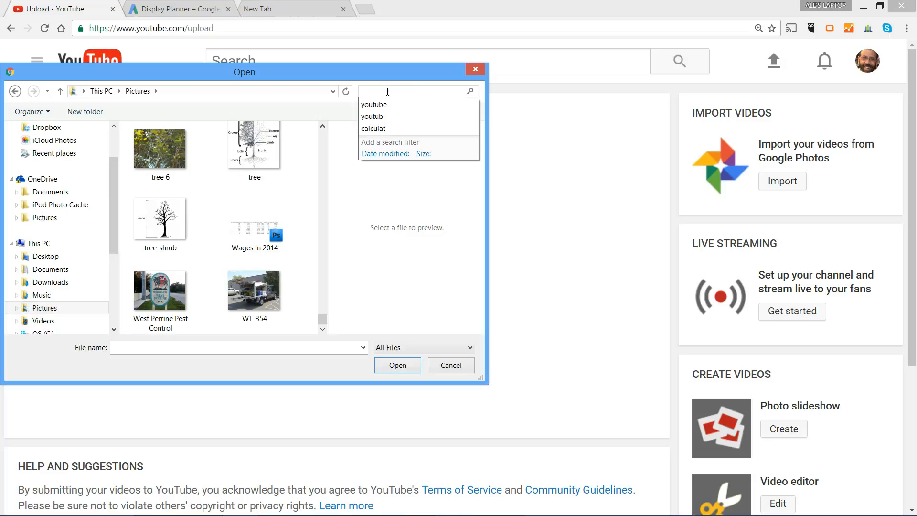
text(rodent)
key(Return)
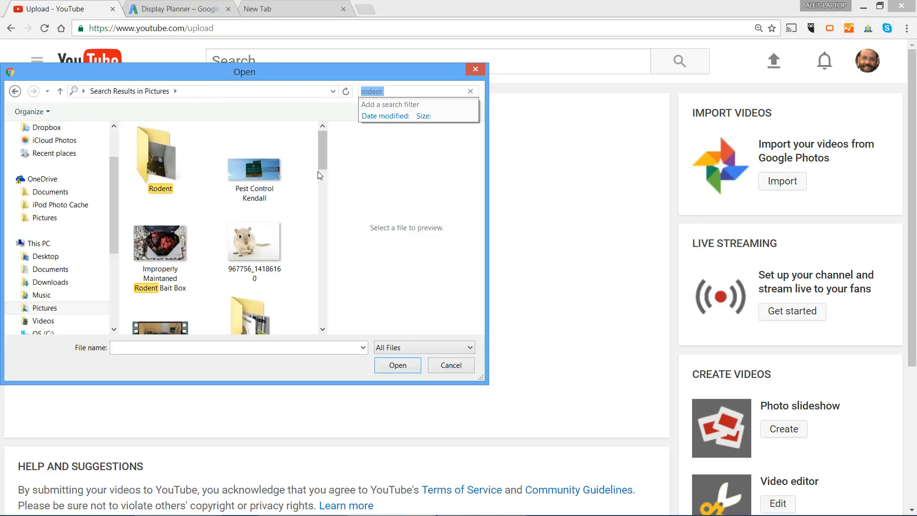
- Upload the video file "Feeding Animals How To Attract Pests Rodents Mice Rats Roaches To Your Business" from the search results
scroll(323, 162, down, 2)
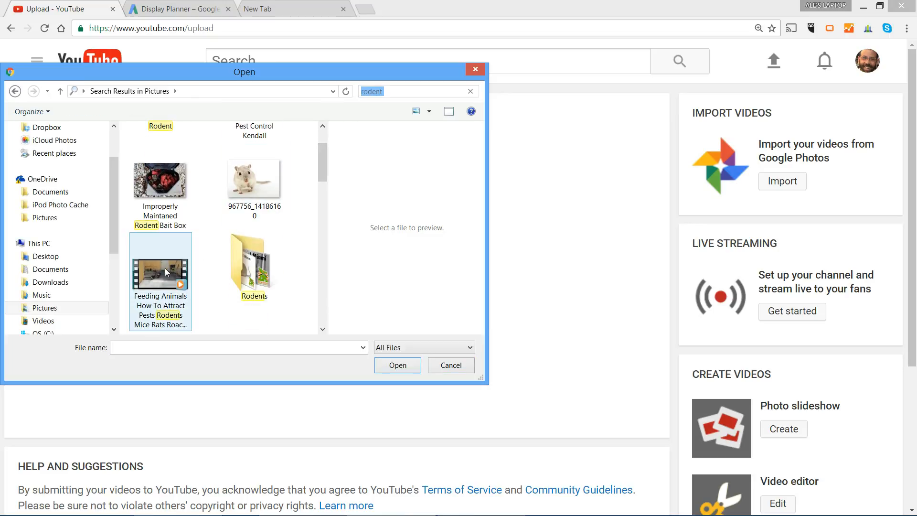
click(165, 268)
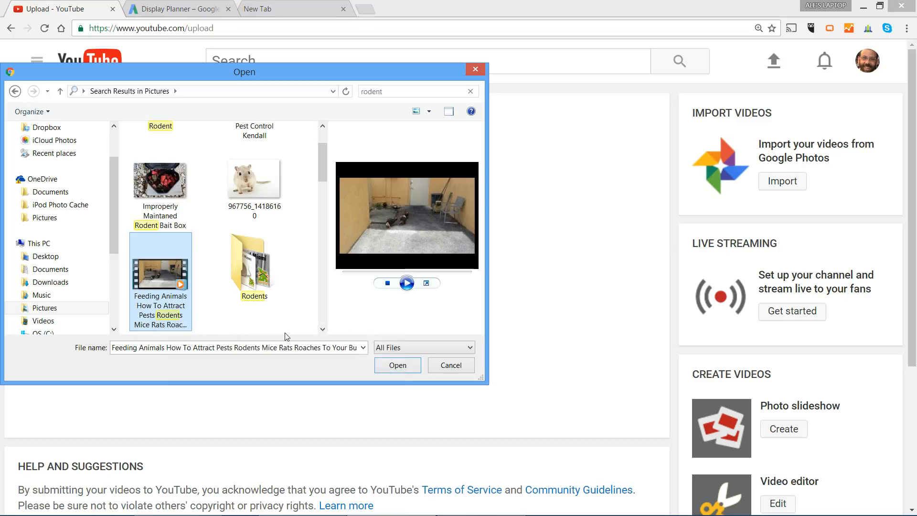
click(391, 366)
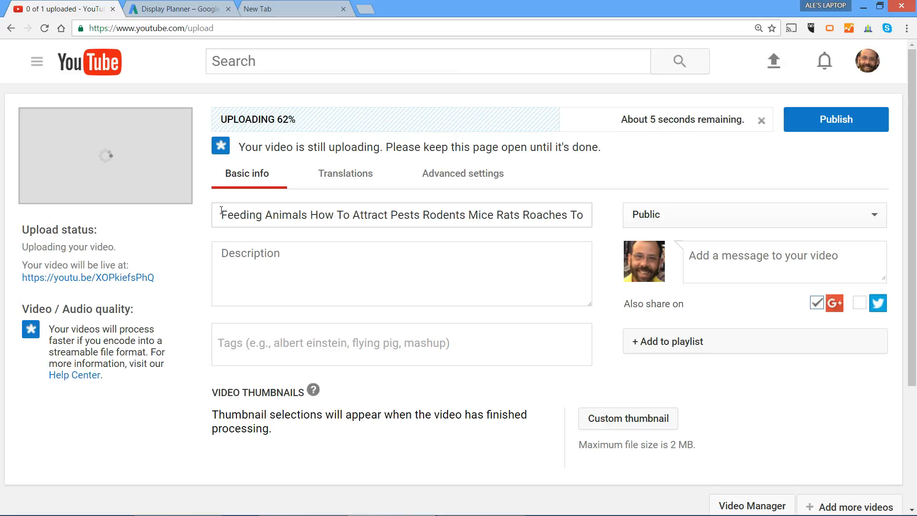
- Replace the video title with "Rodent Control Feeding Animals will attract mice and rats"
click(222, 211)
drag(222, 211, 625, 216)
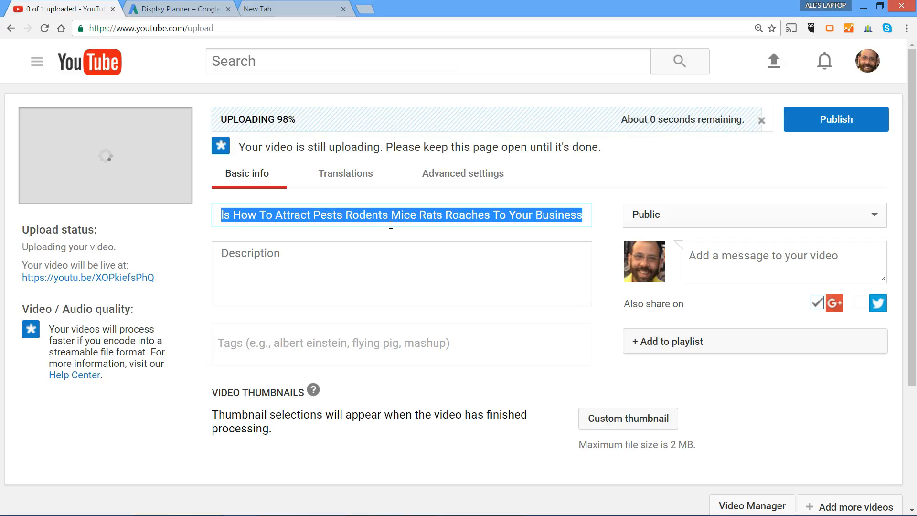
text(Rodnt)
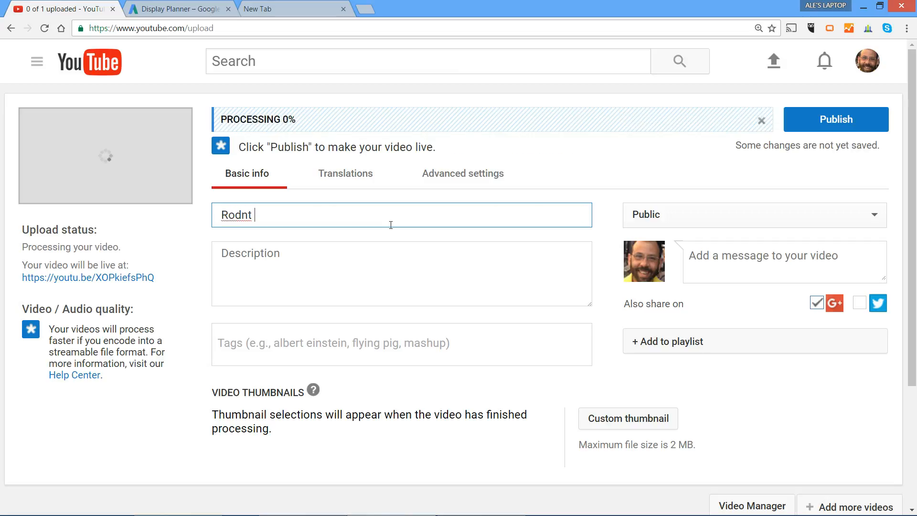
key(BackSpace)
key(BackSpace)
key(BackSpace)
text(ent )
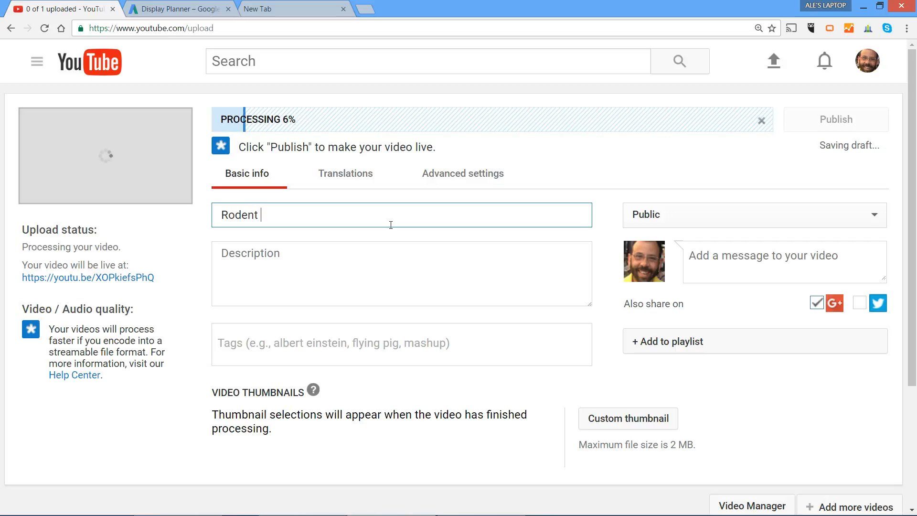
text(Control )
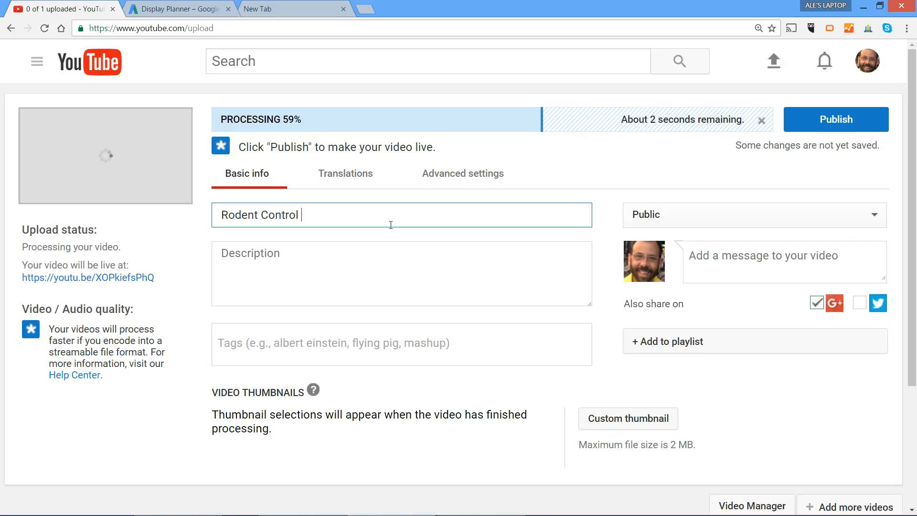
text(Feeding )
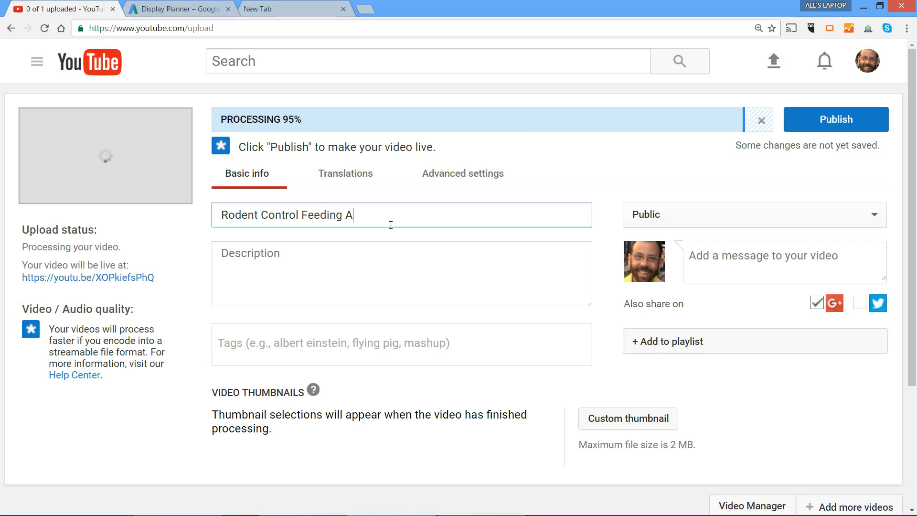
text(Animals wi)
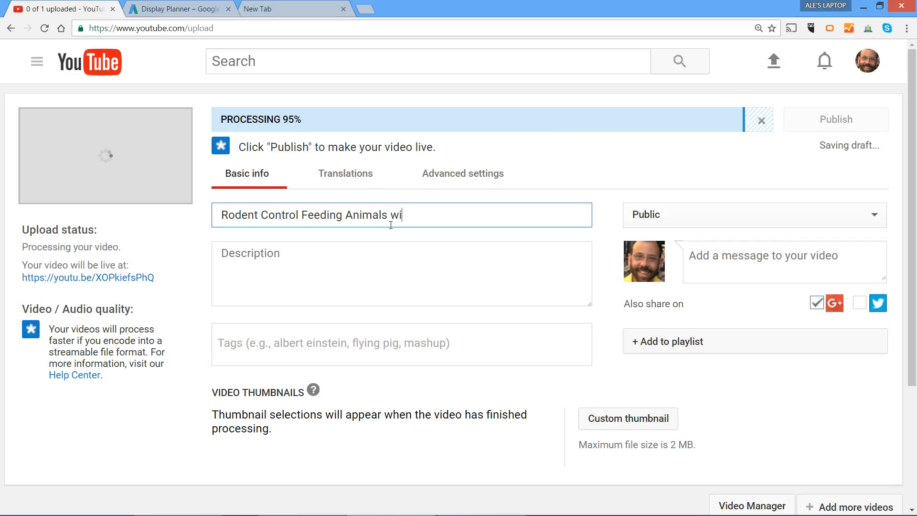
text(ll attract)
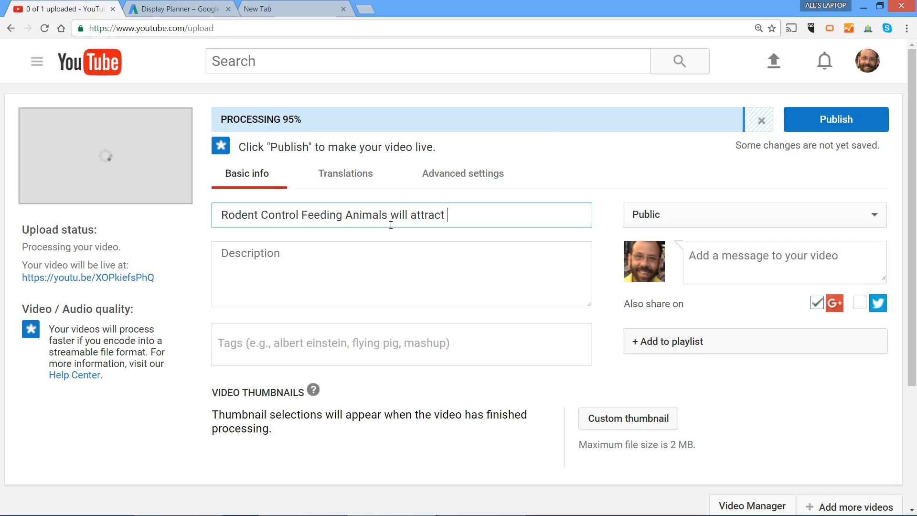
text( mice and rats)
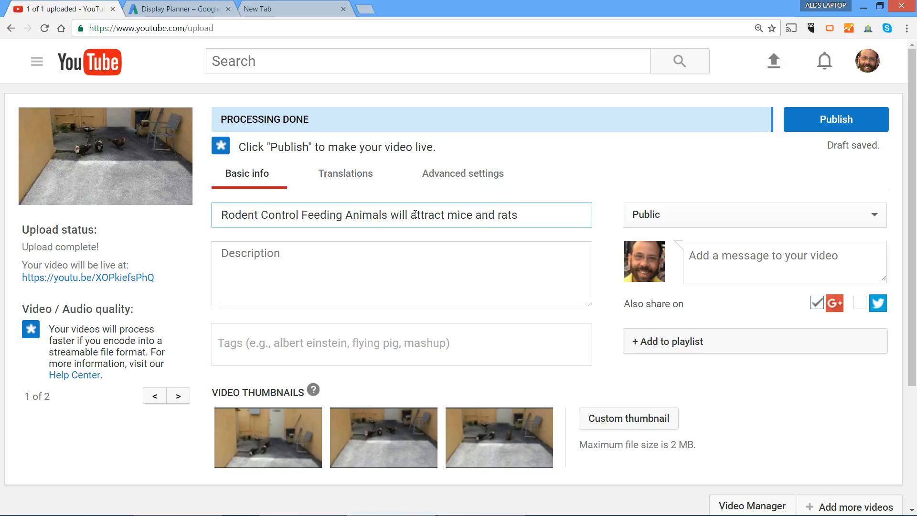
- Enter the video description "Restaurant feed rice to ducts attracting rodents like rats and mice", correcting the misspelled words
click(272, 252)
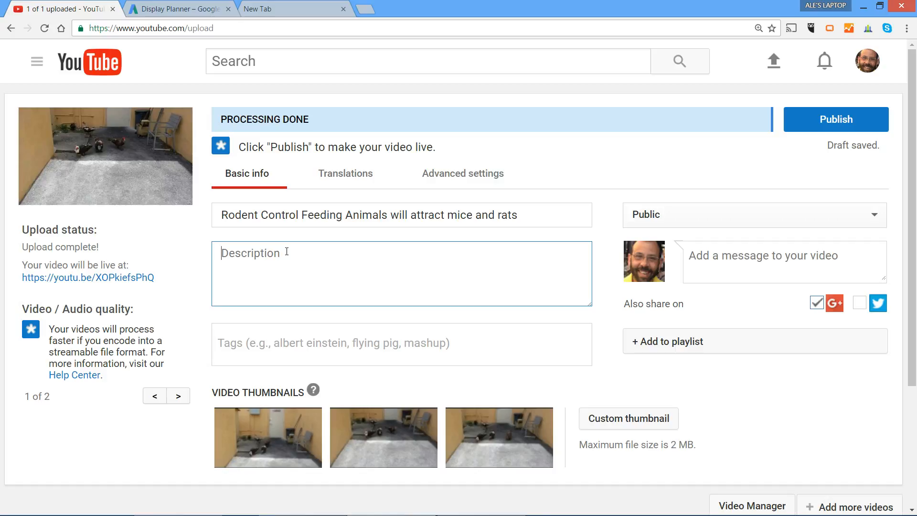
text(Re)
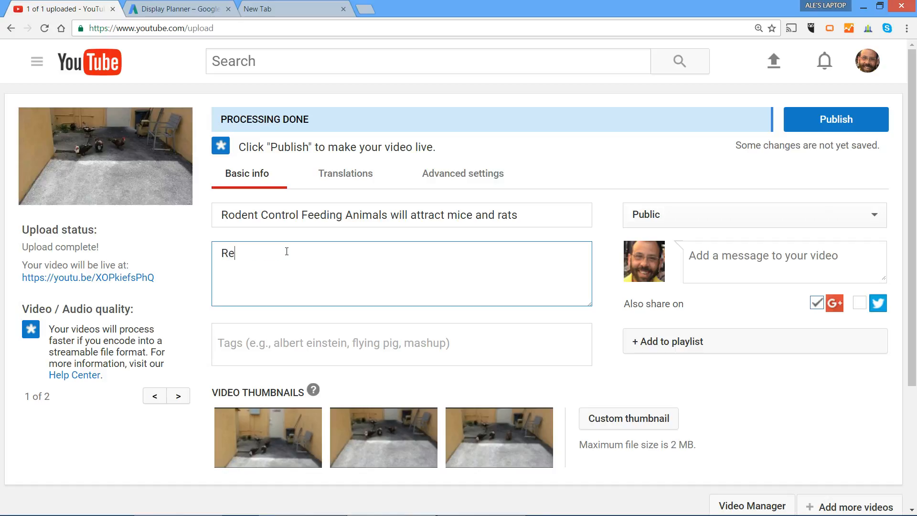
text(staurnat)
right_click(240, 254)
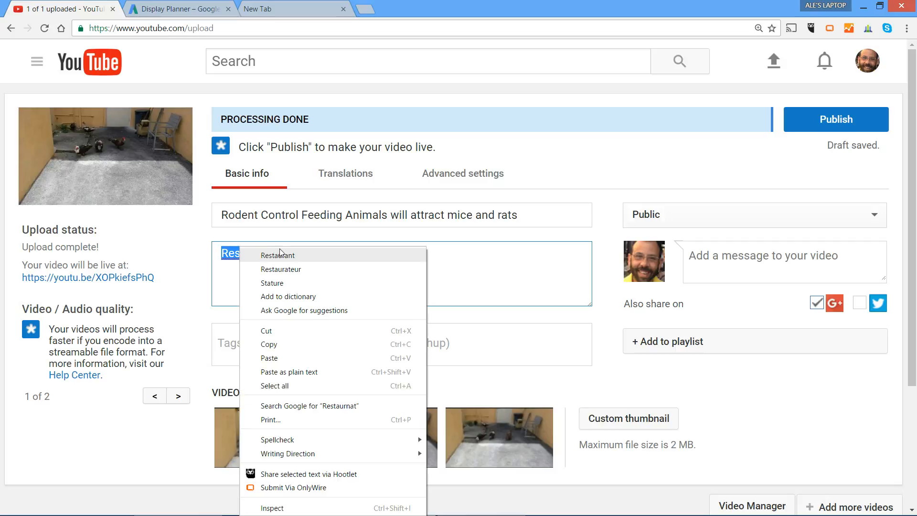
click(281, 257)
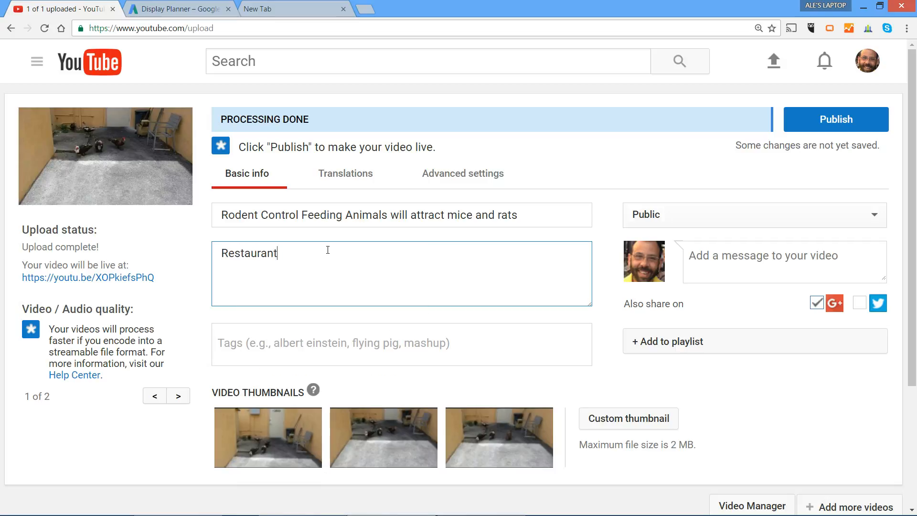
text(feed rice to ducts atracy)
key(BackSpace)
text(ting)
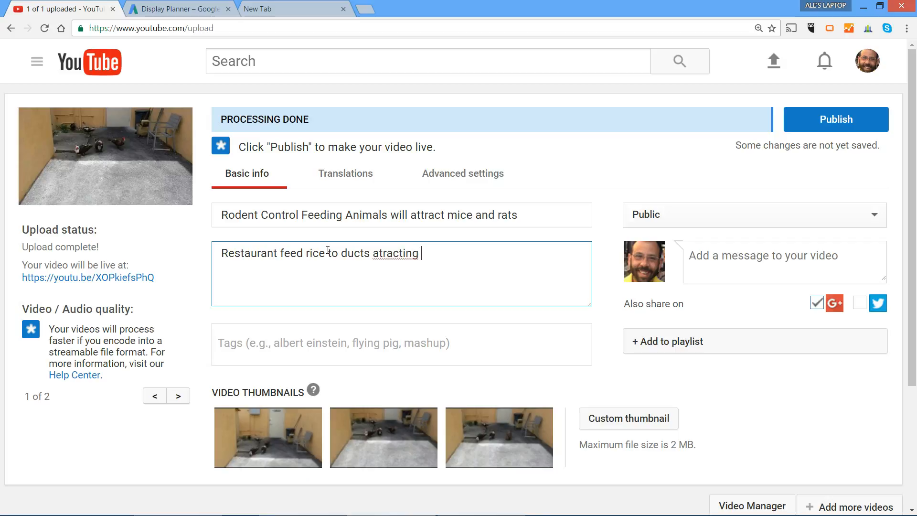
click(381, 253)
text(ting )
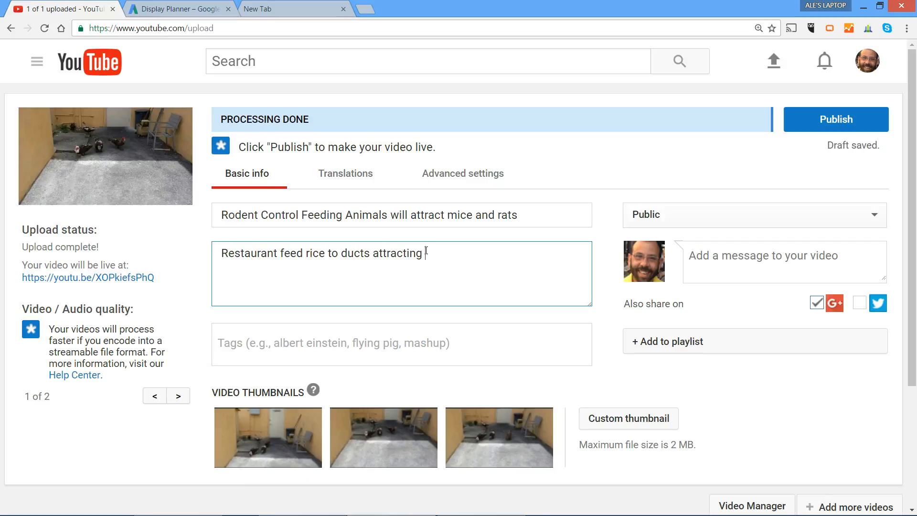
text(rodents)
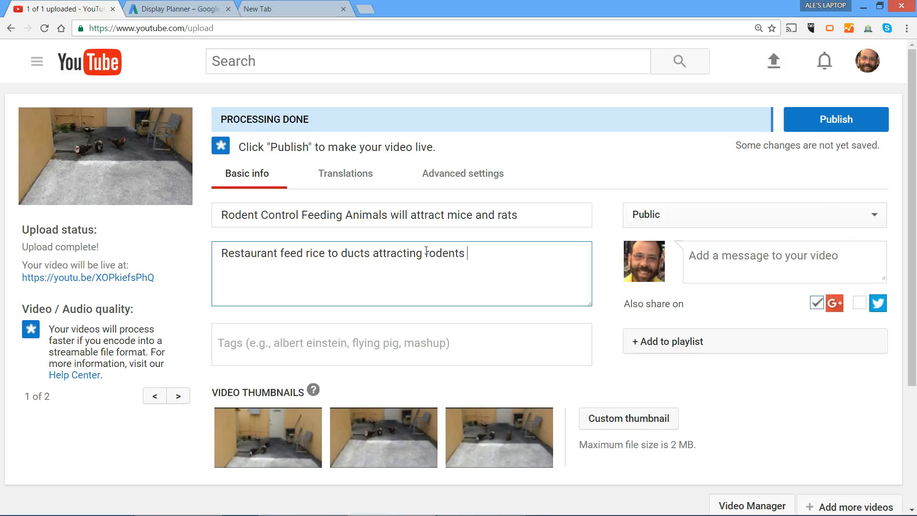
text( like rats and mice)
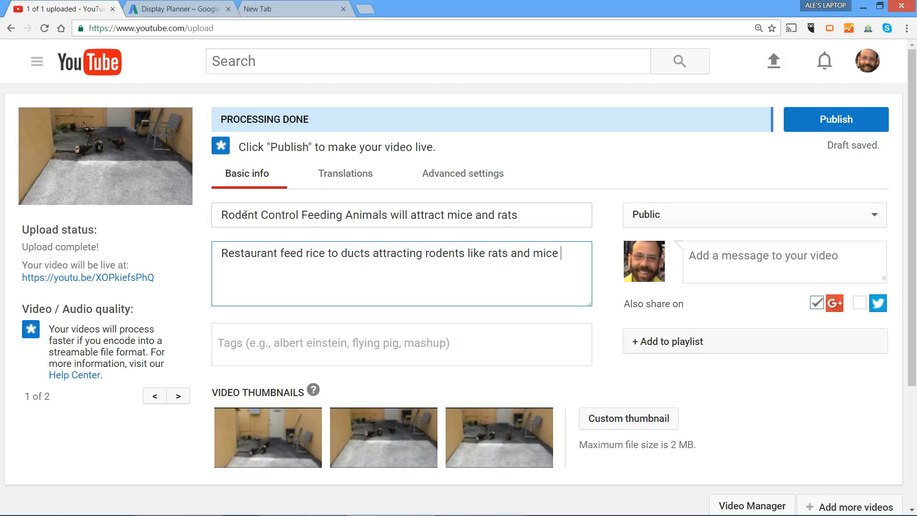
- Append "in Miami" to the end of the video title
click(529, 216)
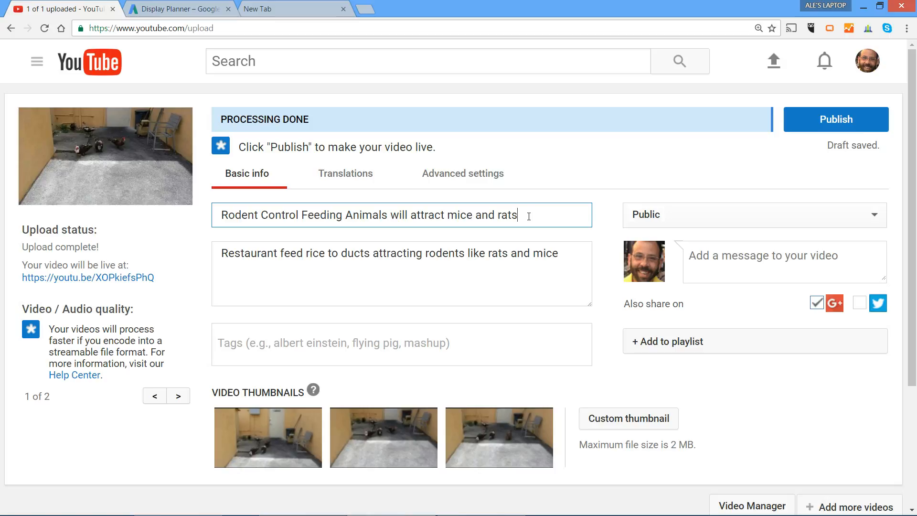
text(in)
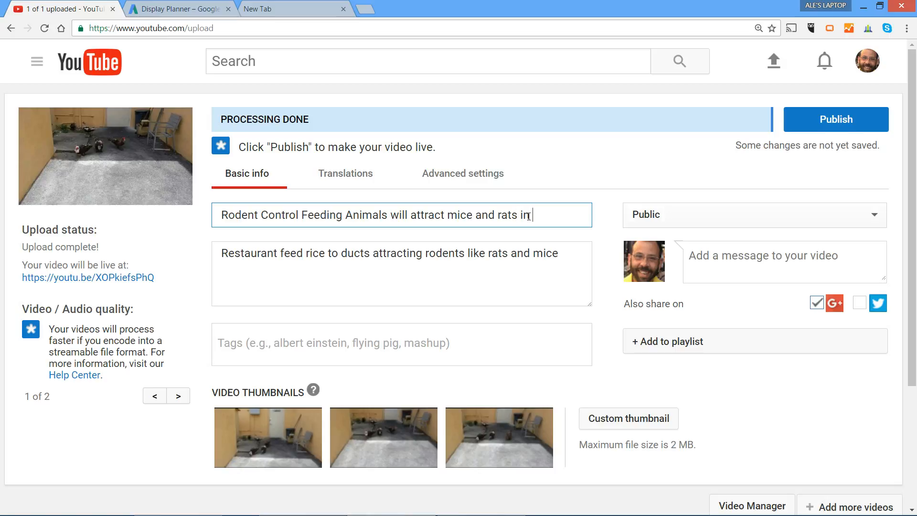
text( Miami)
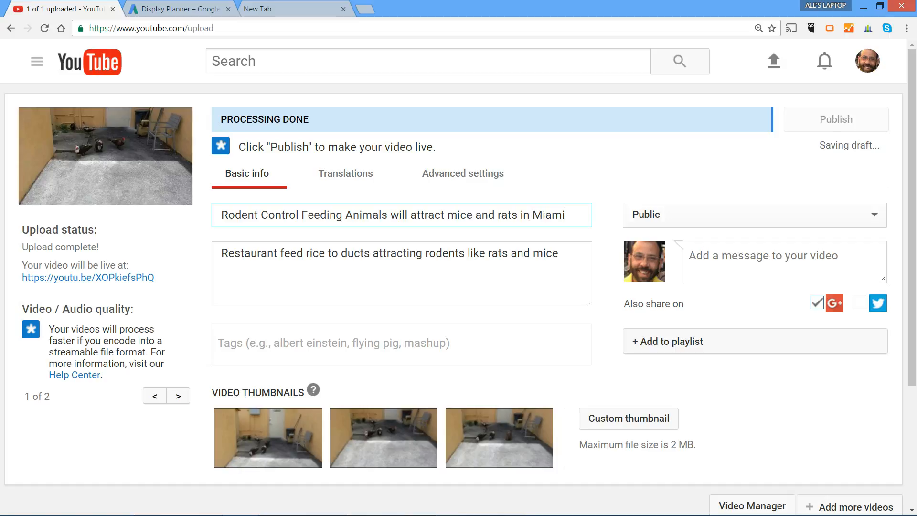
- End the description's first sentence with a period and add "Learn how to prevent and control rodent in your miami"
click(562, 253)
text(. )
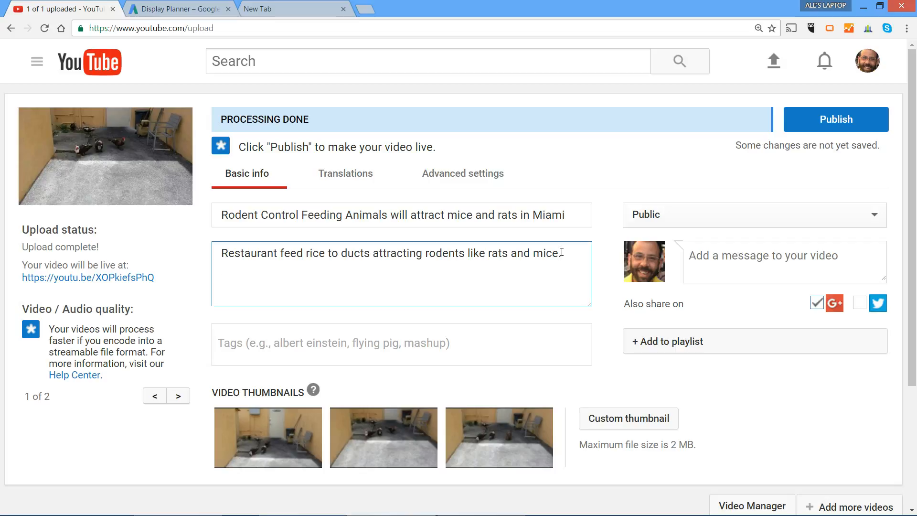
text(Learn how to prevent and control rodent)
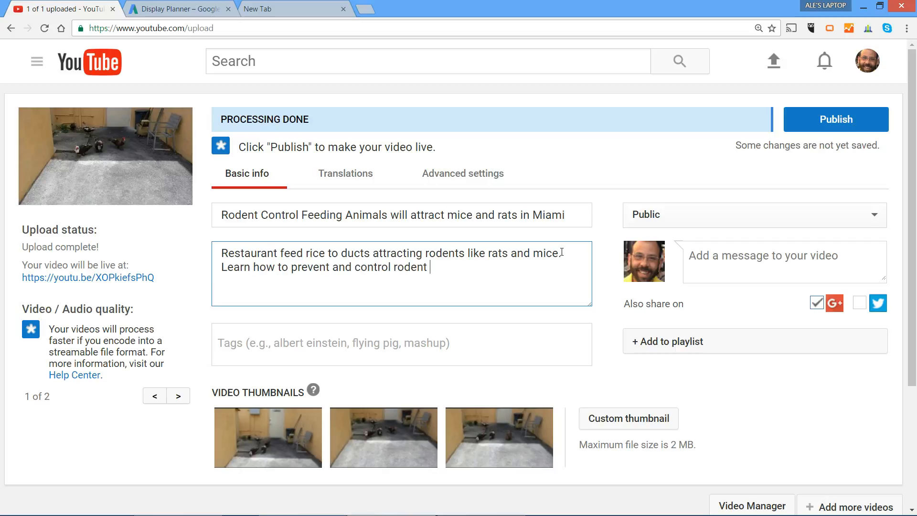
text( in yourt miami)
click(465, 266)
key(BackSpace)
text(r)
key(Delete)
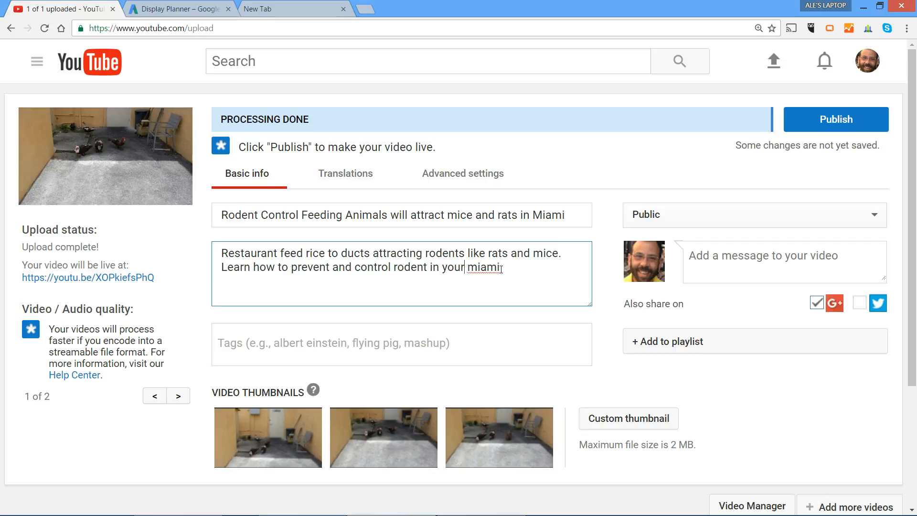
- Capitalize Miami in the description and finish the sentence with "restaurant of food service business.", removing the extra space after Miami
click(472, 268)
key(BackSpace)
text(M)
click(511, 268)
text(restaurant )
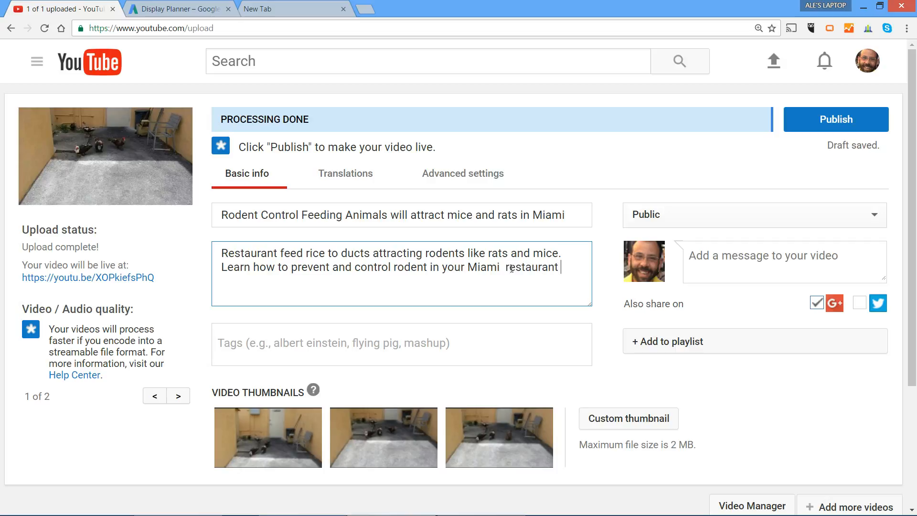
text(of food service )
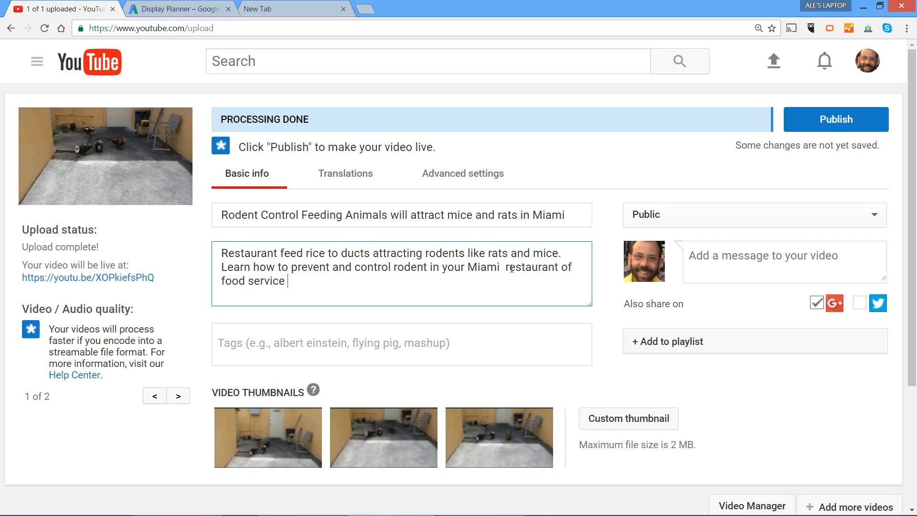
text(business.)
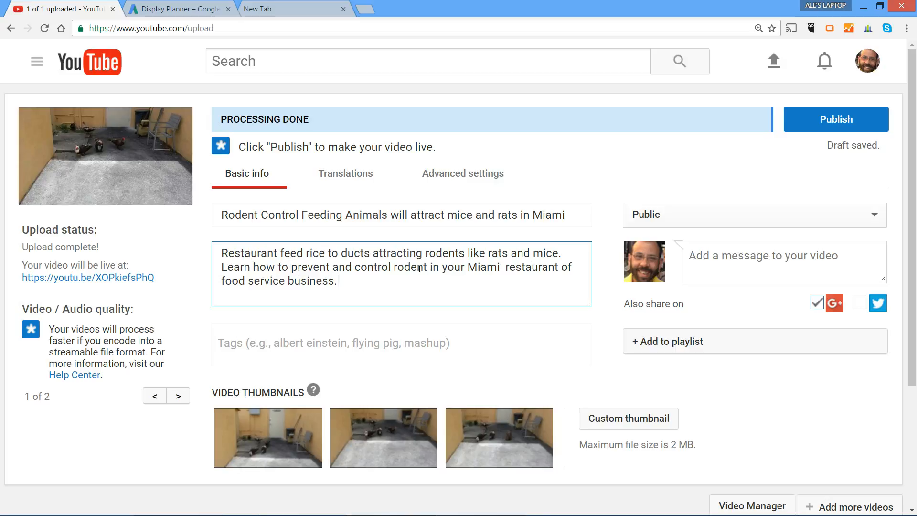
click(499, 268)
key(BackSpace)
- Copy the keyword "mouse rodent control" from the AdWords Display Planner ideas and add it as a tag on the YouTube video
click(221, 342)
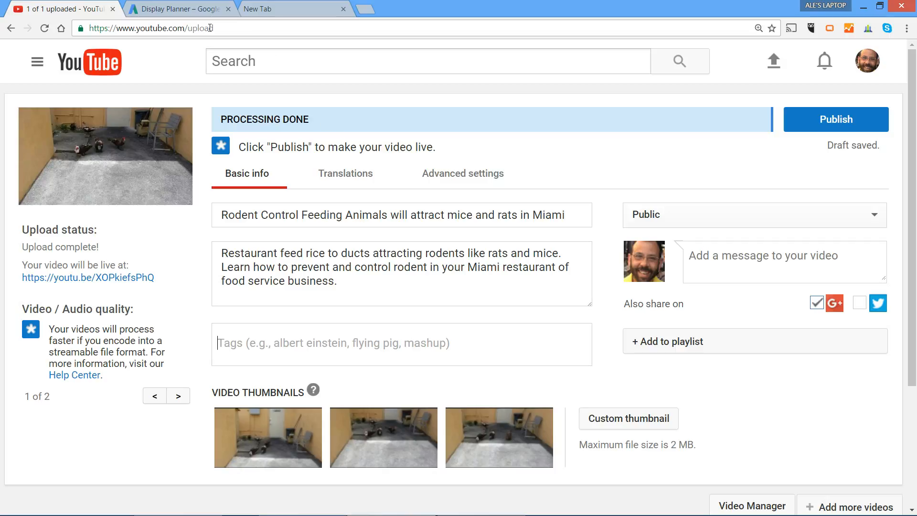
click(192, 13)
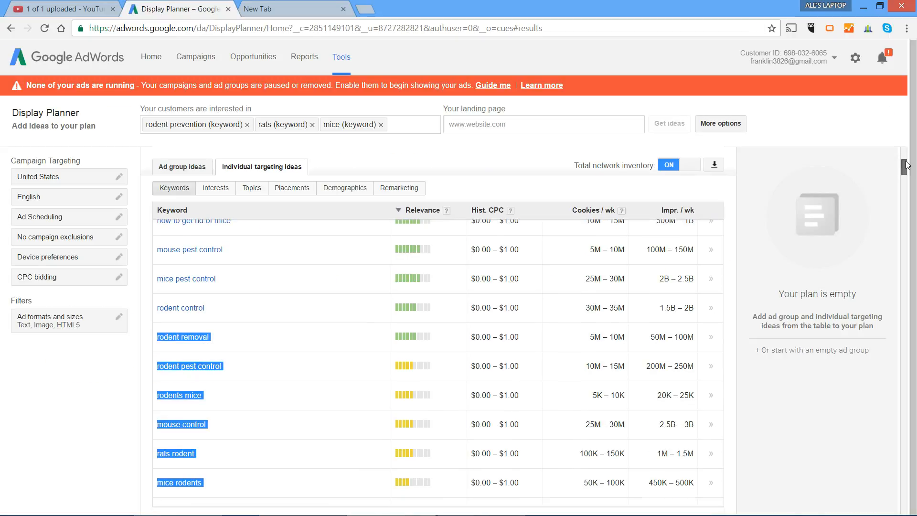
scroll(904, 167, up, 5)
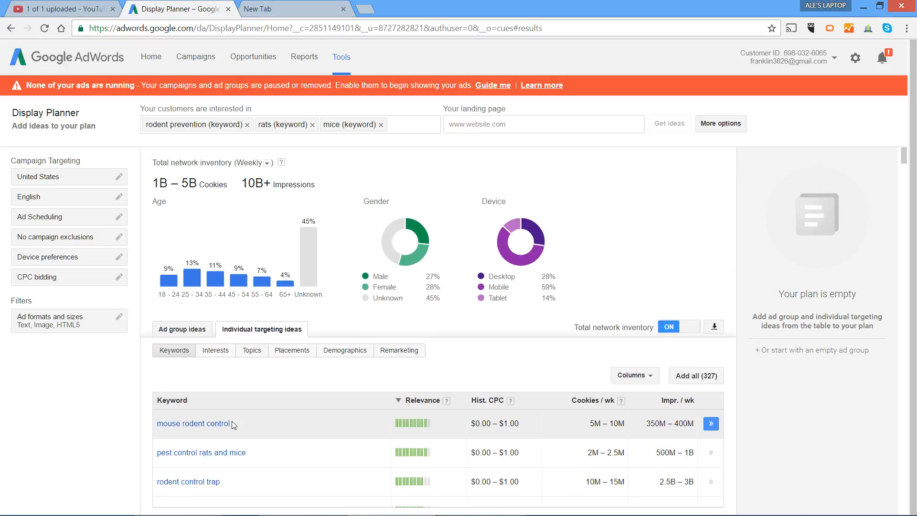
drag(236, 425, 156, 425)
key(ctrl+c)
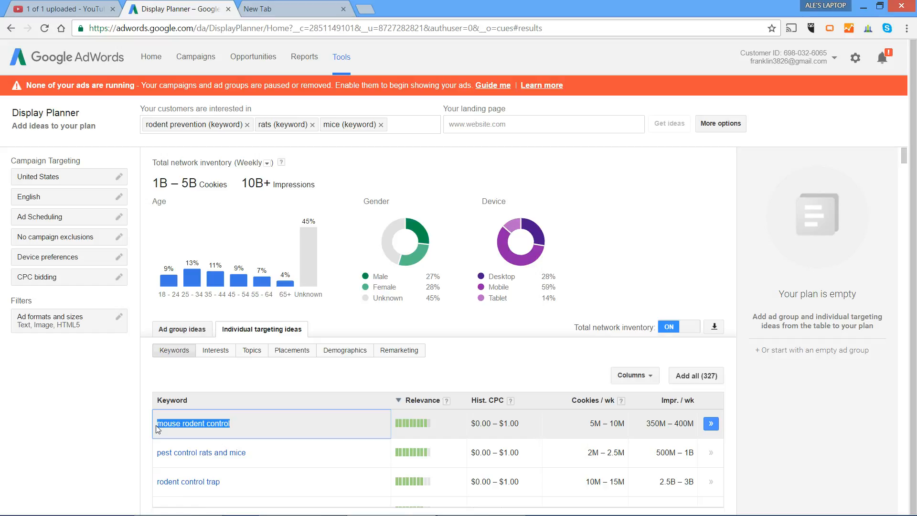
click(73, 10)
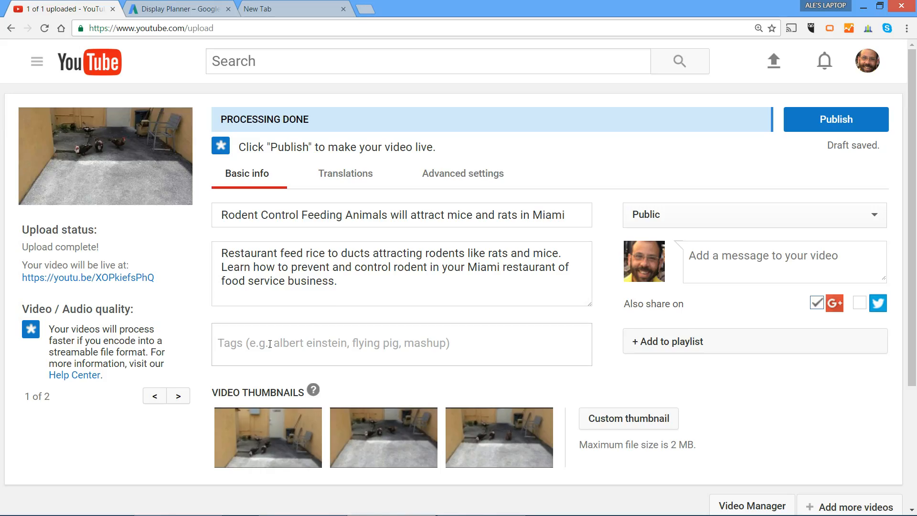
key(ctrl+v)
click(218, 116)
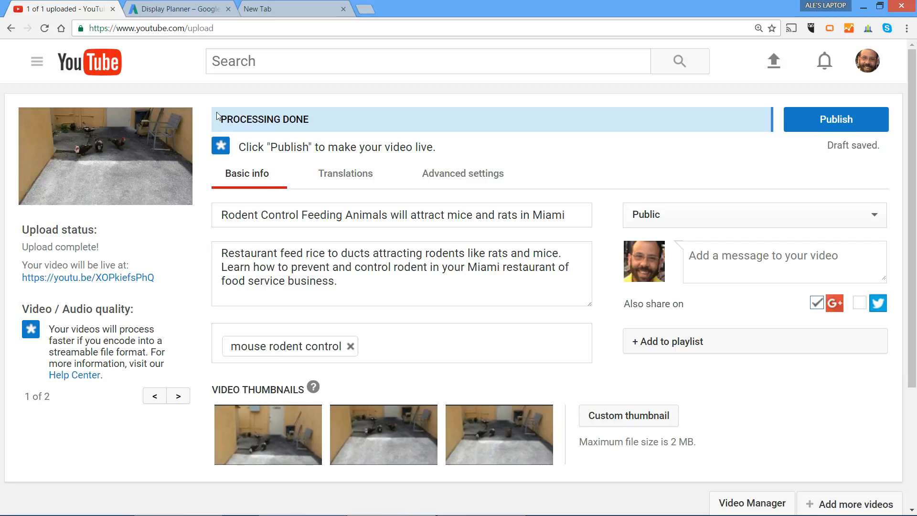
- Copy the keyword "pest control rats and mice" from the AdWords Display Planner ideas and add it as a tag on the YouTube video
click(183, 11)
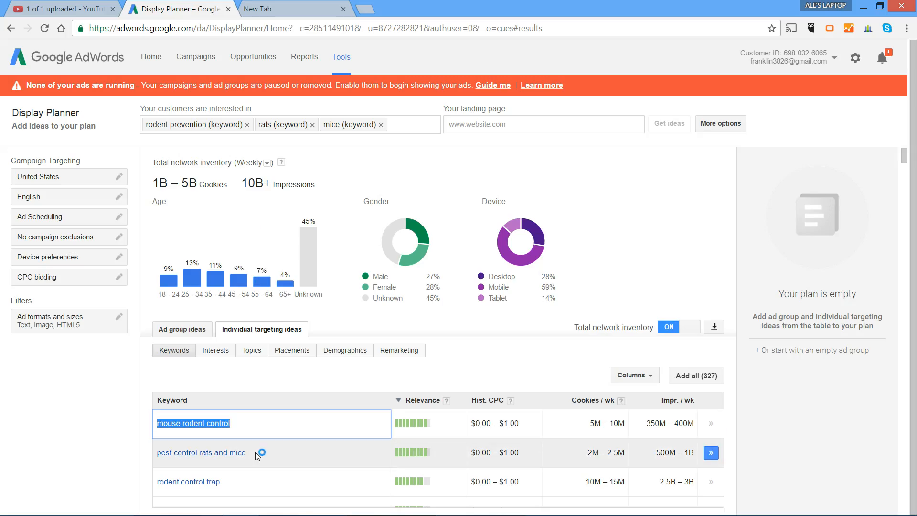
click(255, 452)
drag(255, 452, 146, 457)
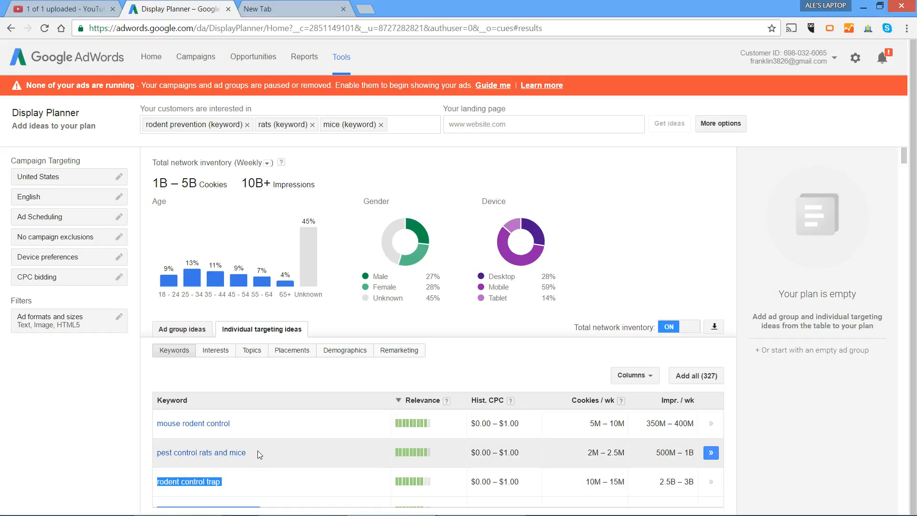
drag(254, 452, 193, 451)
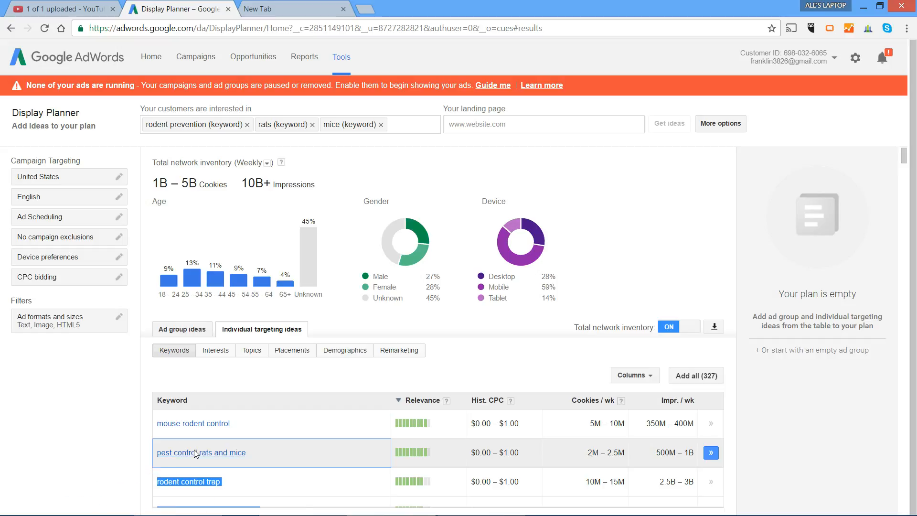
drag(253, 452, 159, 456)
key(ctrl+c)
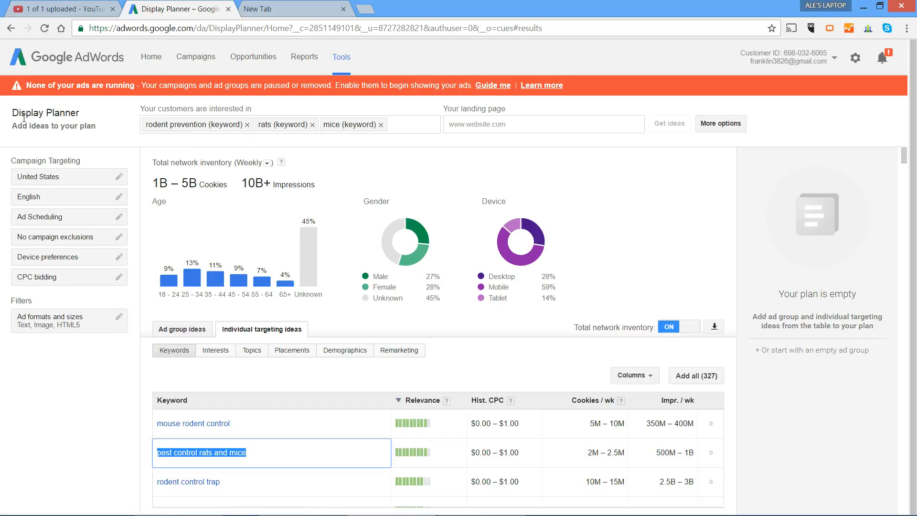
click(58, 6)
click(410, 344)
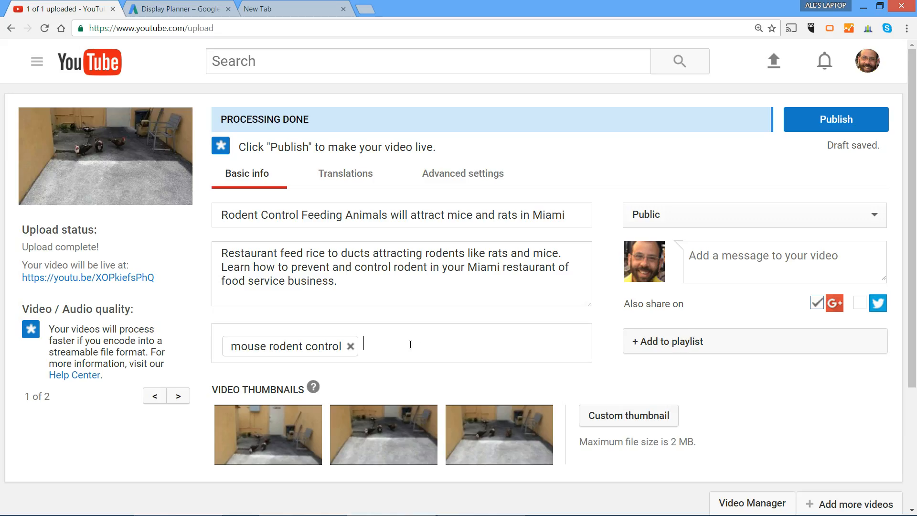
key(ctrl+v)
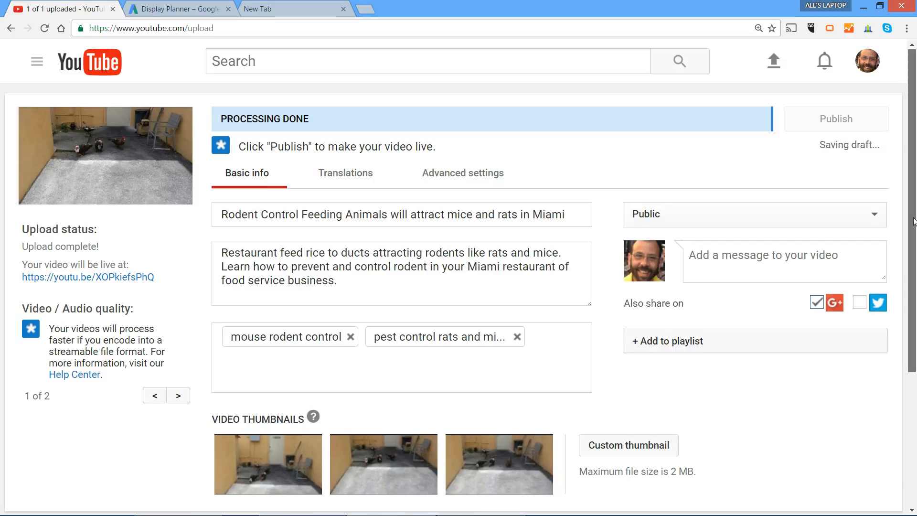
- Set the middle of the three suggested frames as the video's thumbnail
scroll(914, 206, down, 2)
mouse_move(420, 405)
mouse_move(311, 405)
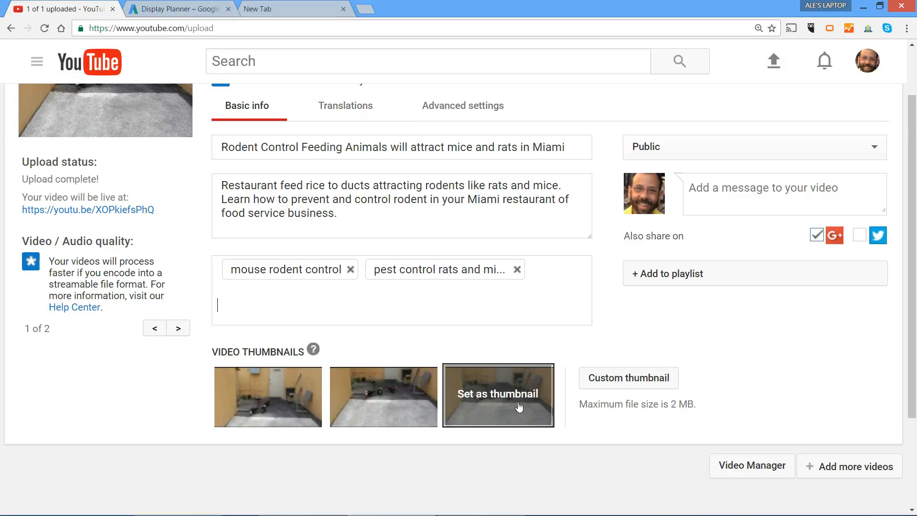
click(390, 403)
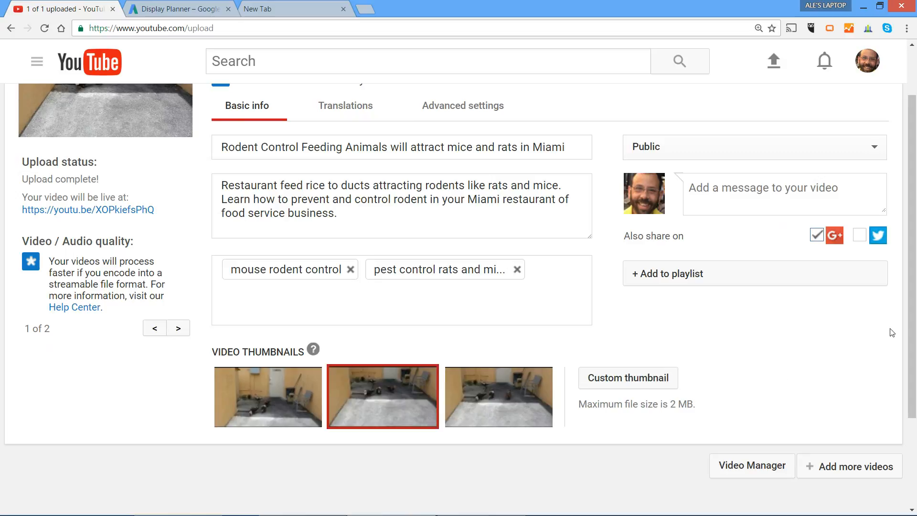
- Enable sharing the video on Twitter, logging in with the filled-in account credentials and authorizing Google to use the account
drag(916, 338, 915, 262)
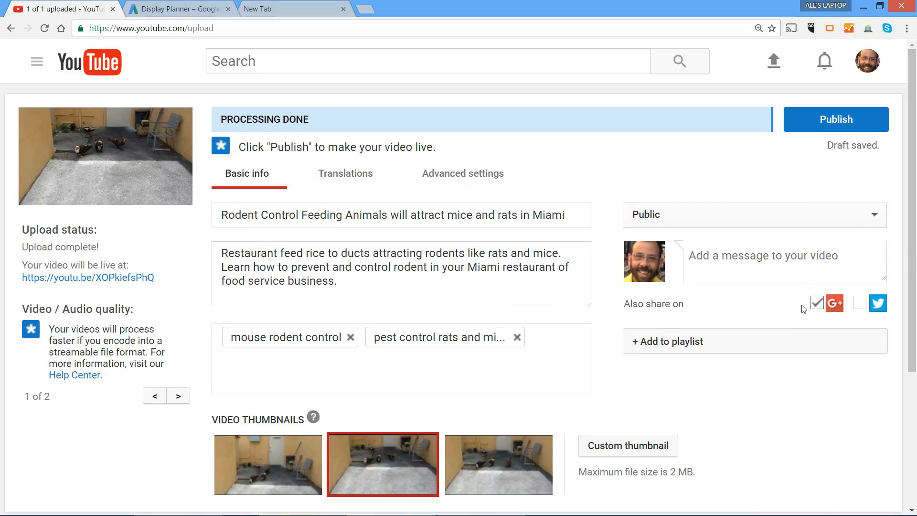
click(860, 305)
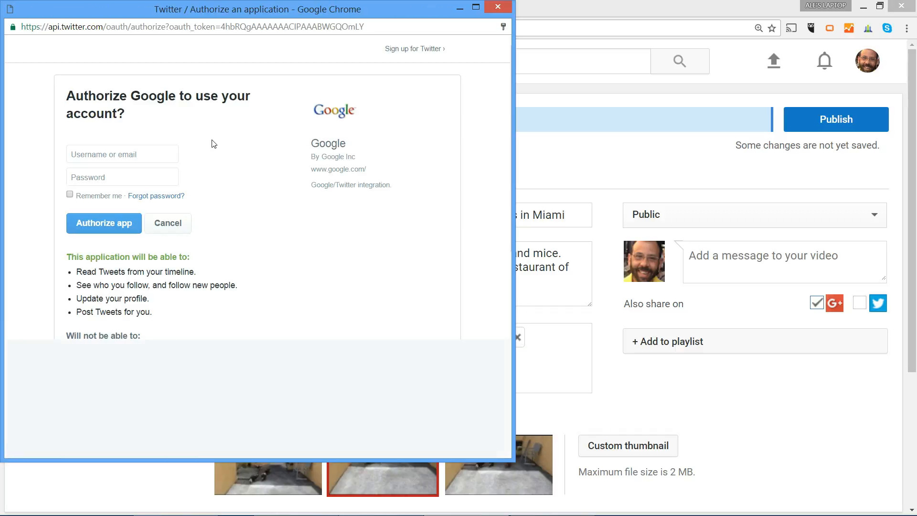
click(102, 222)
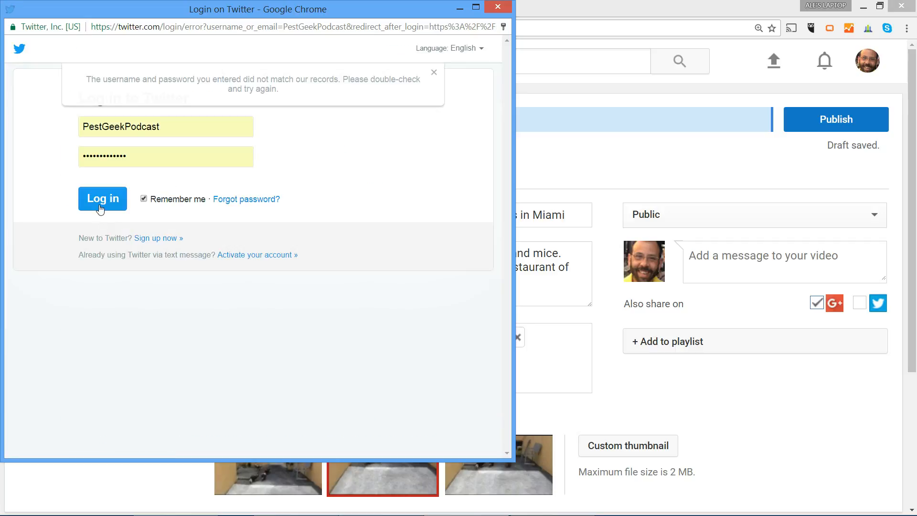
click(102, 203)
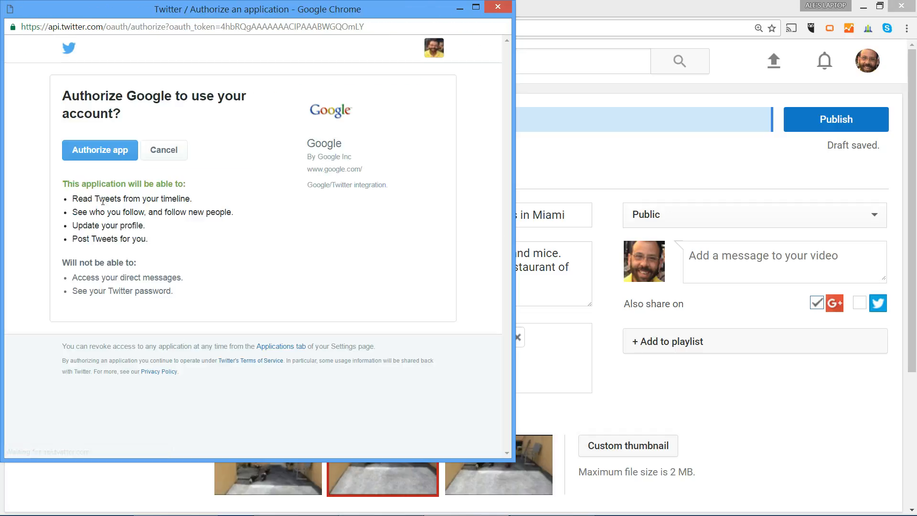
click(113, 151)
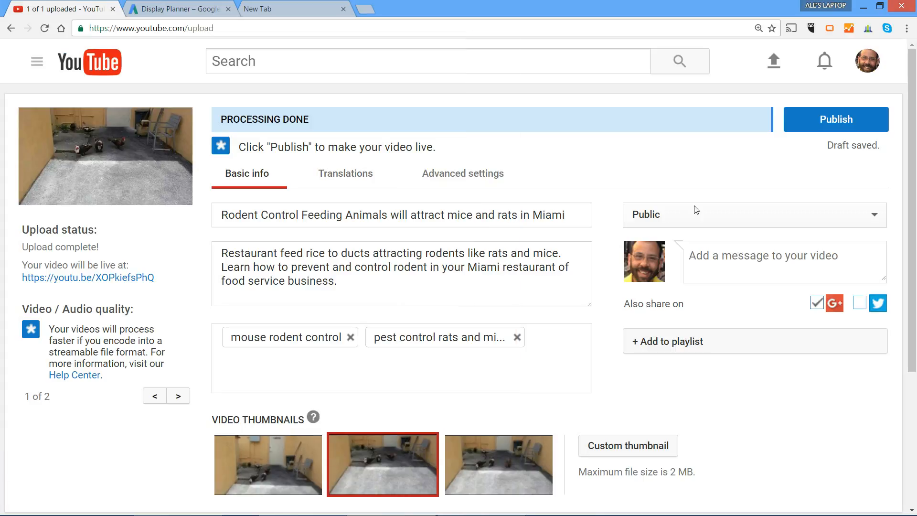
click(859, 304)
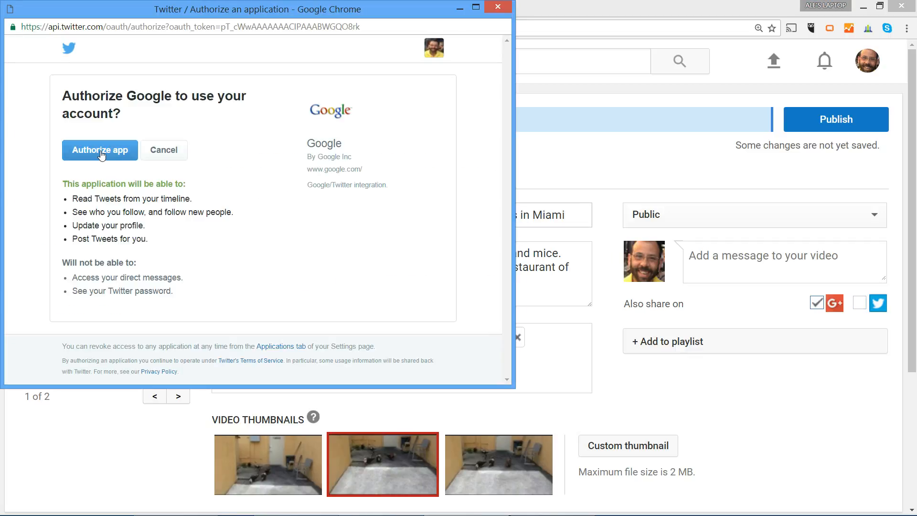
click(101, 150)
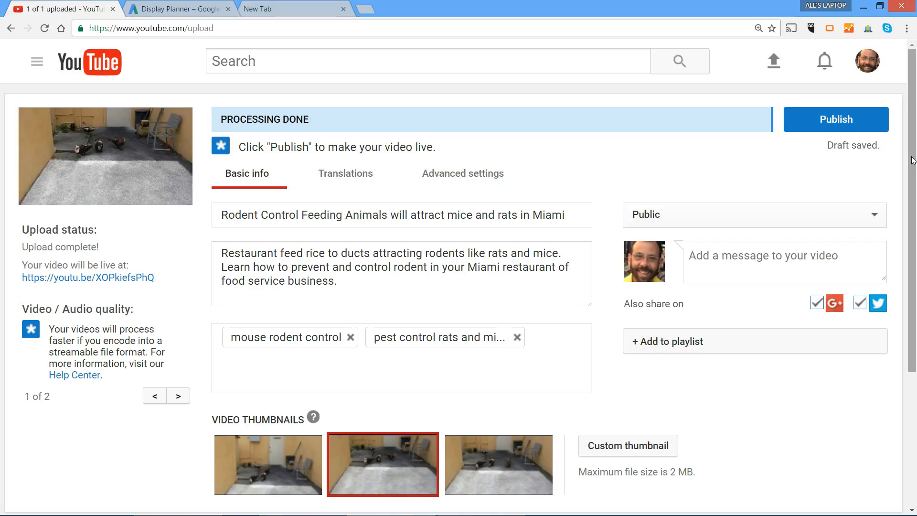
- Open the video's advanced settings and choose Education as the category
scroll(913, 160, down, 2)
scroll(915, 144, up, 2)
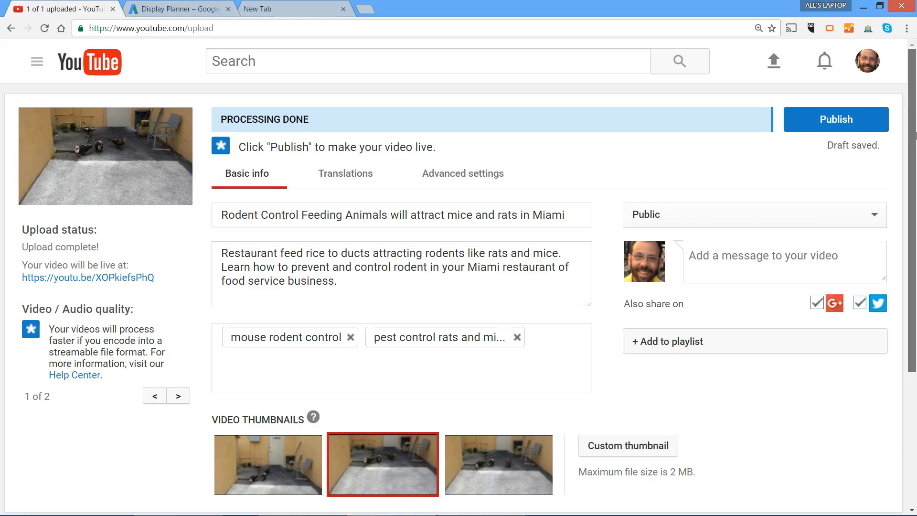
click(444, 176)
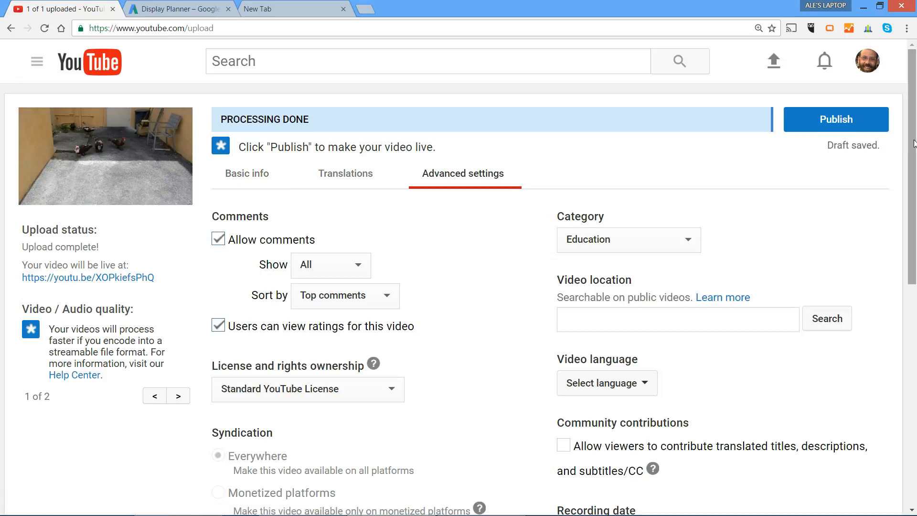
drag(914, 144, 914, 185)
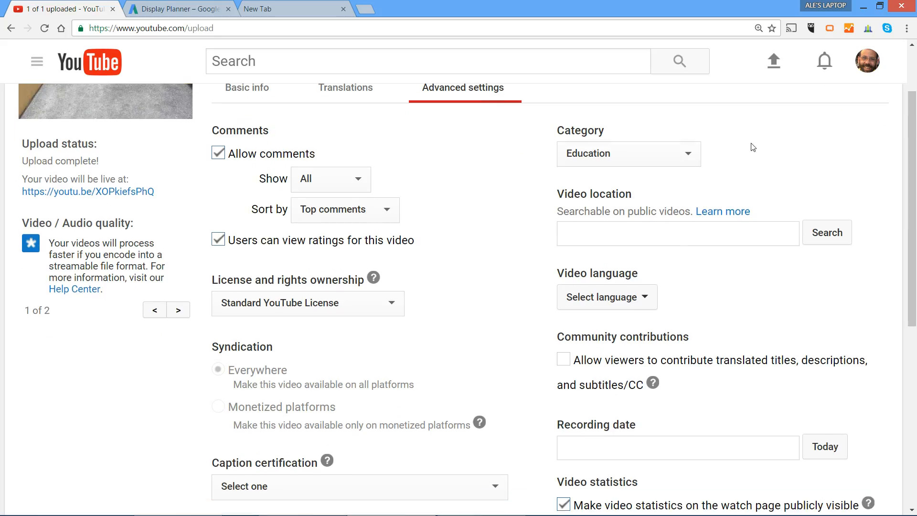
click(690, 162)
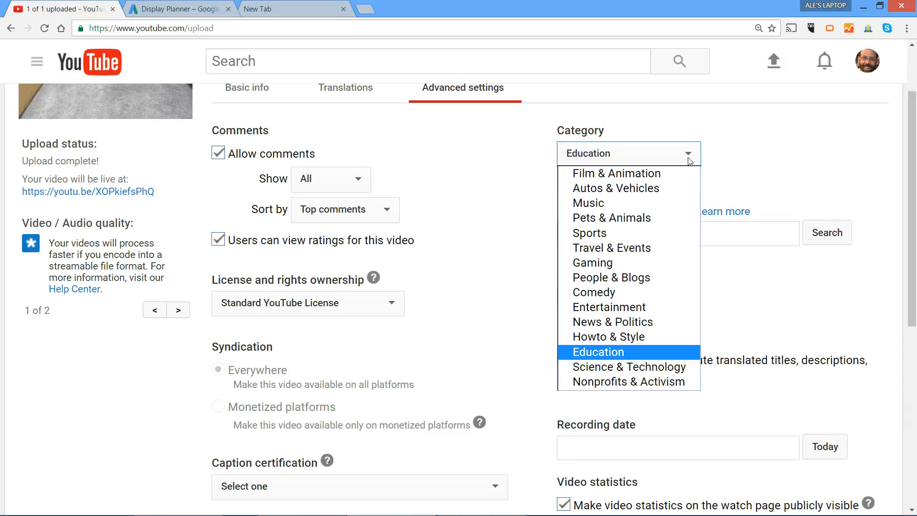
click(614, 353)
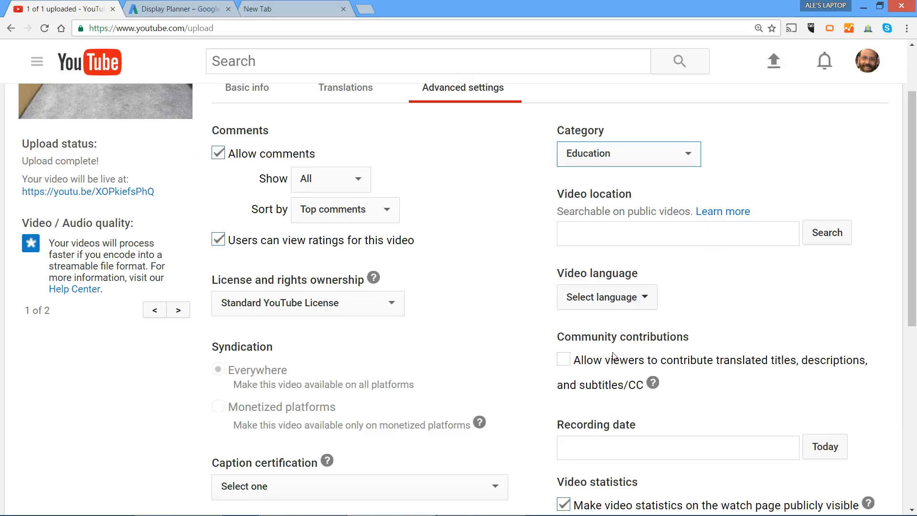
- Search for "miami fl" as the video location and move the map marker slightly within Miami
click(603, 236)
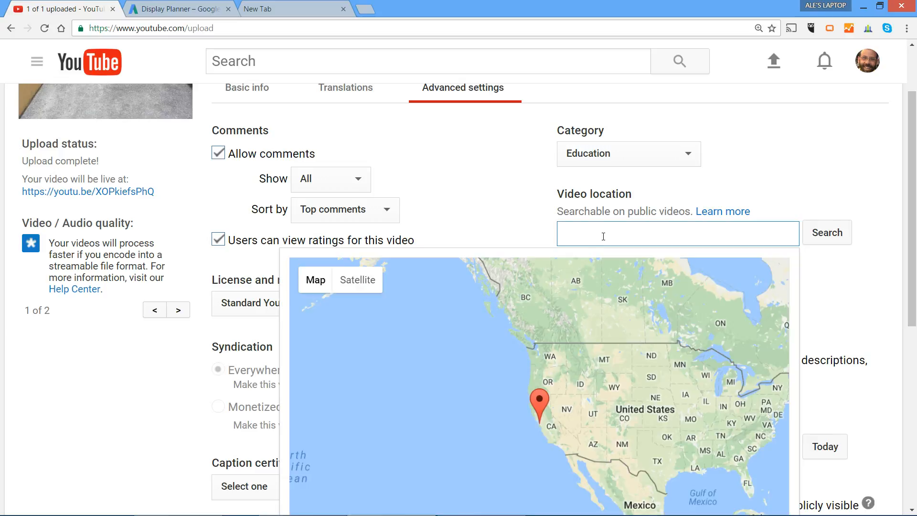
text(miami fl)
click(826, 235)
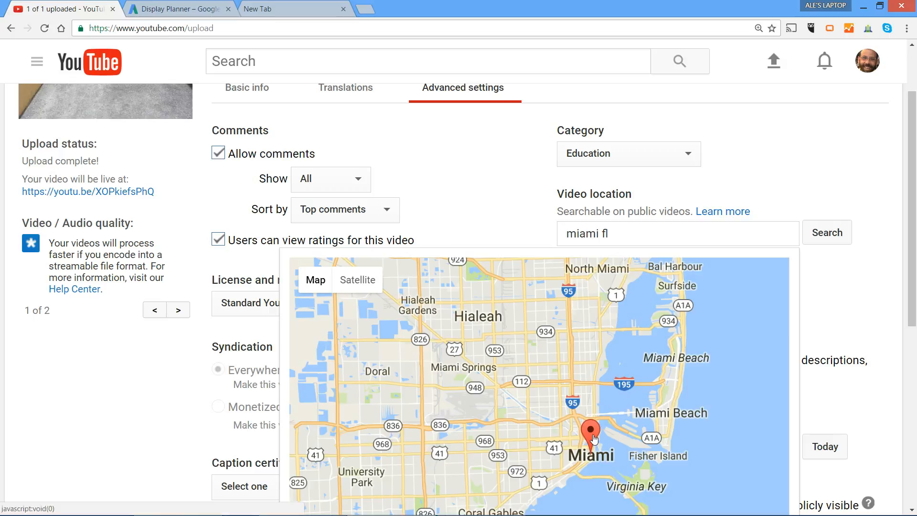
drag(593, 439, 584, 498)
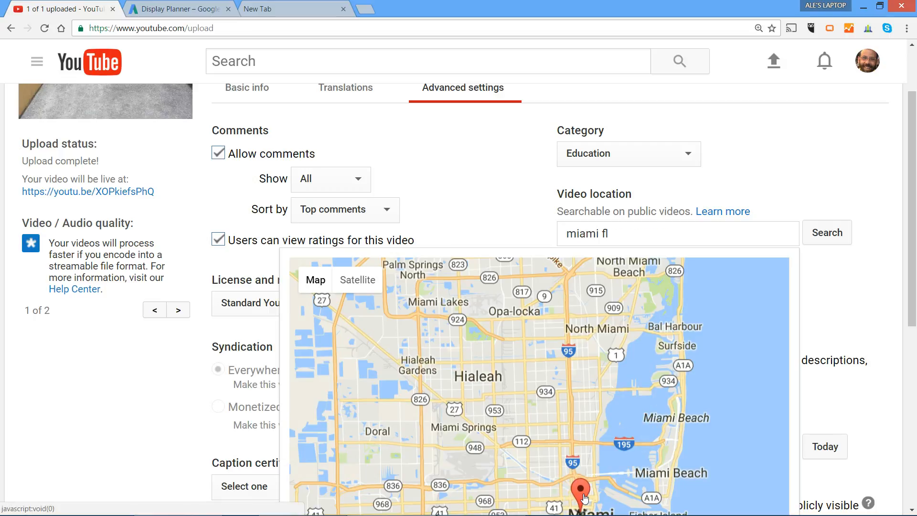
- Set the video's recording date to today, November 14, 2016
drag(914, 246, 914, 272)
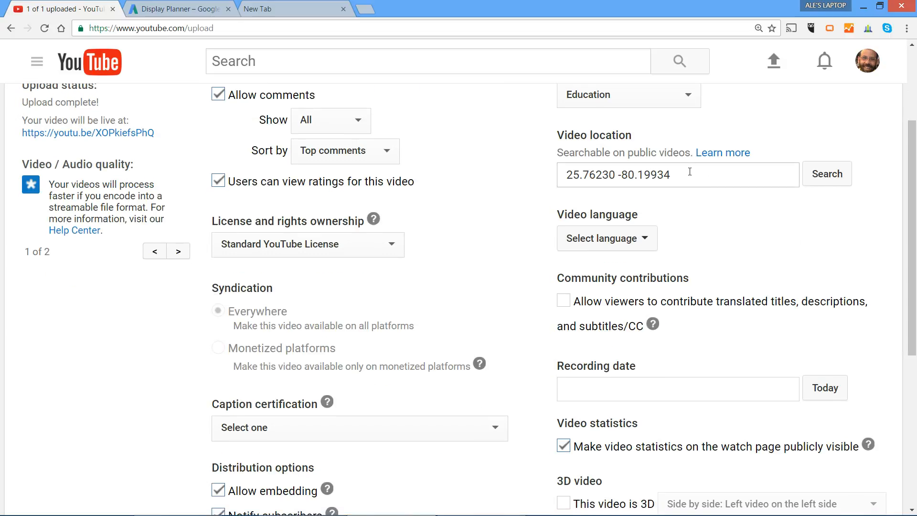
click(646, 242)
click(645, 243)
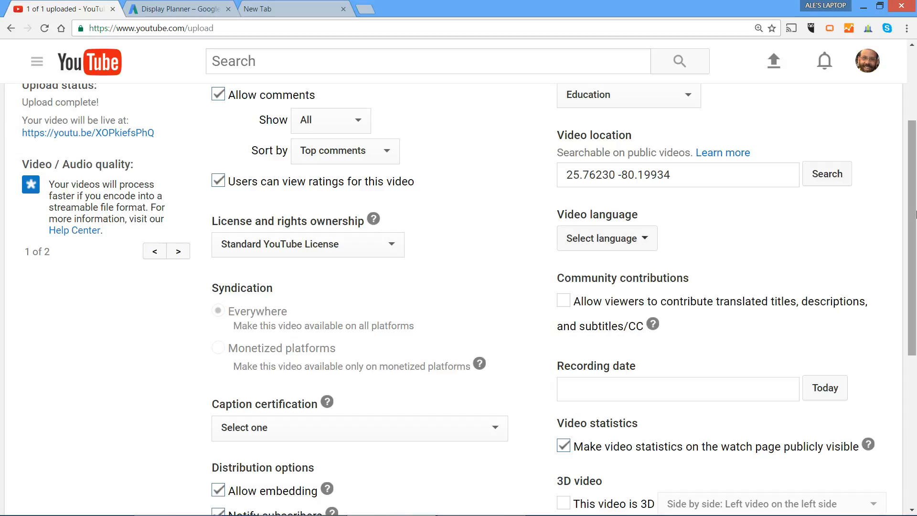
scroll(913, 214, down, 1)
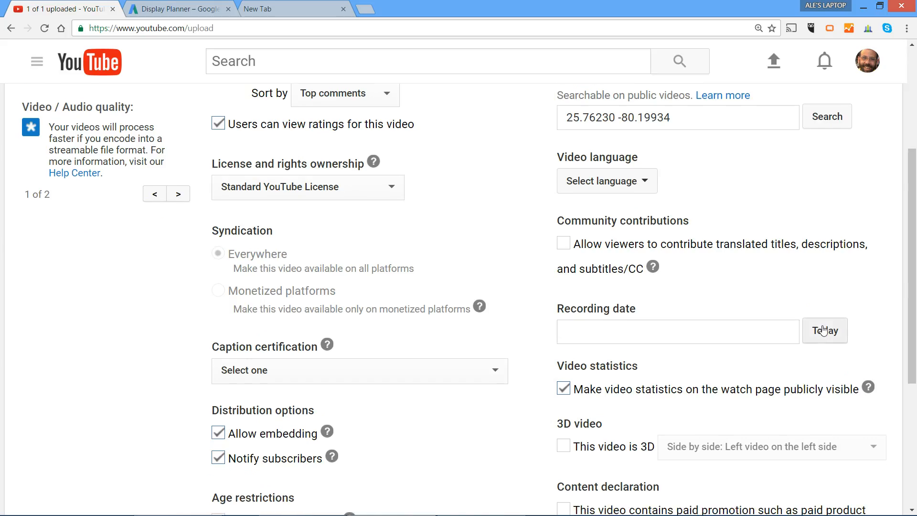
click(824, 330)
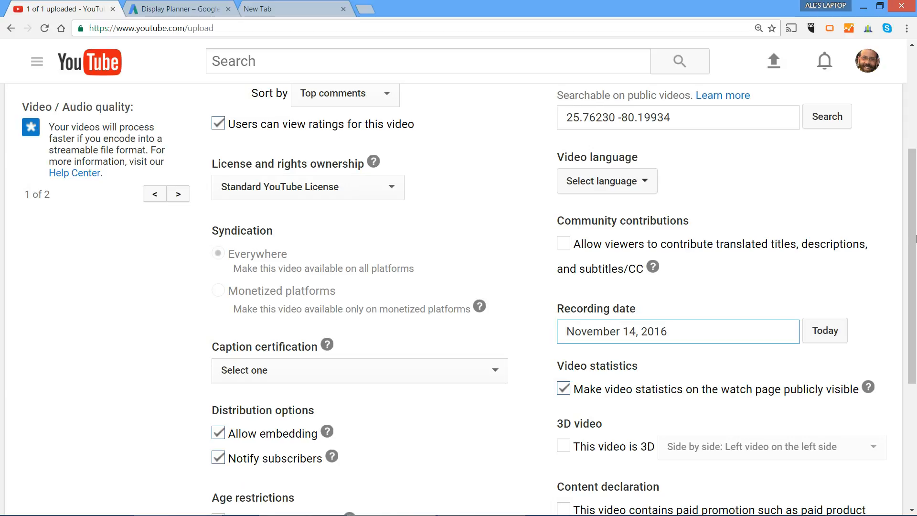
- Check the video's translation options and basic info, and publish the video
drag(914, 209, 913, 93)
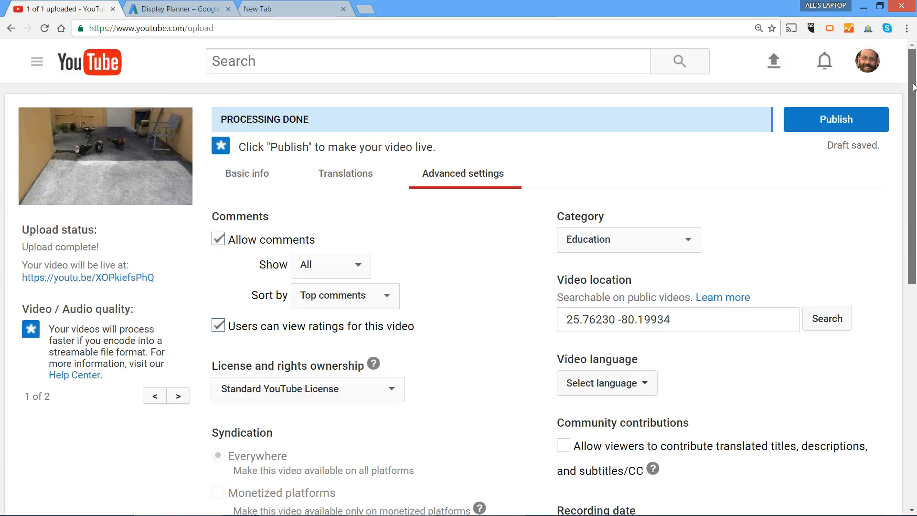
click(347, 181)
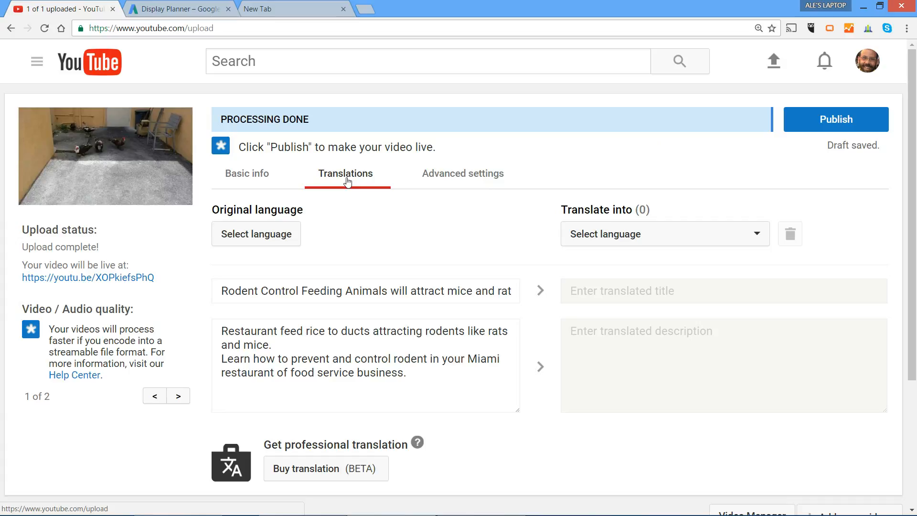
click(238, 178)
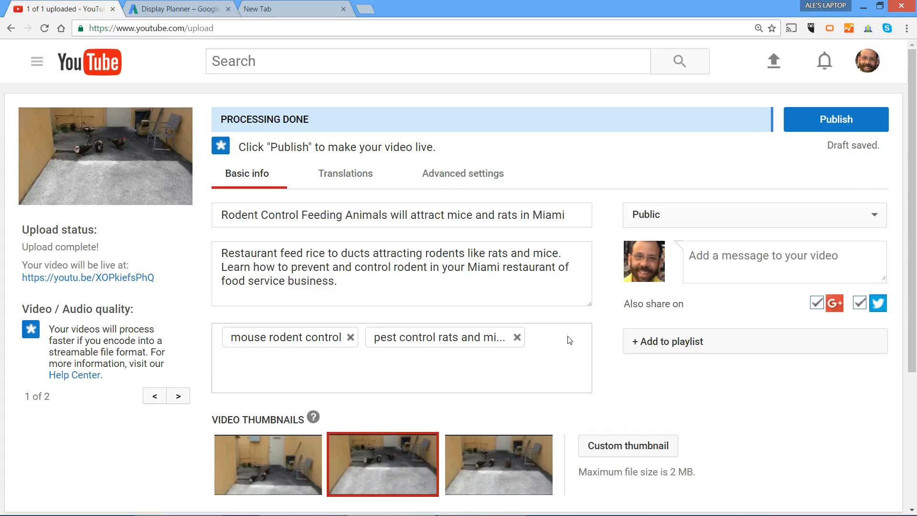
drag(914, 248, 915, 198)
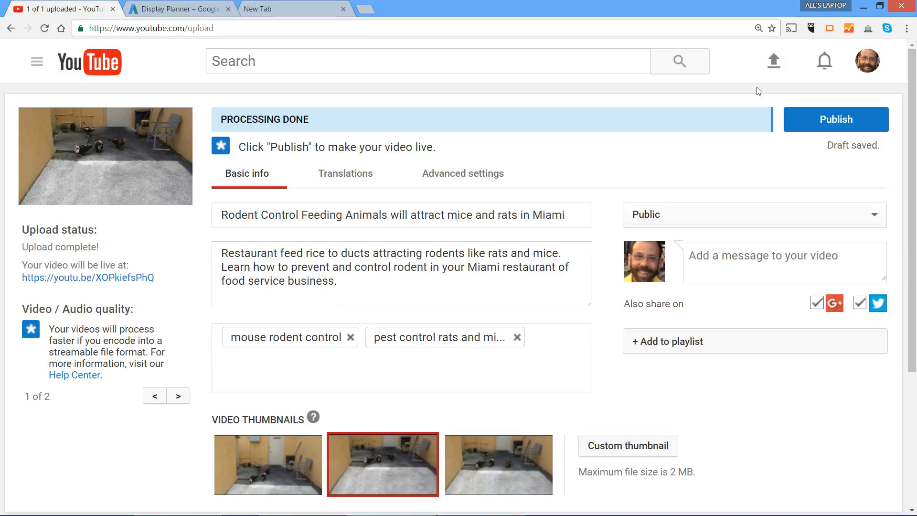
click(826, 122)
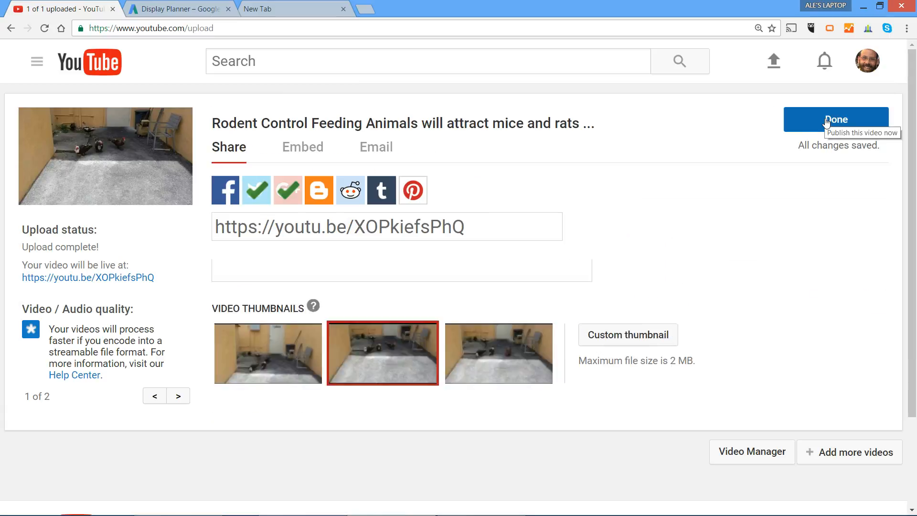
click(827, 123)
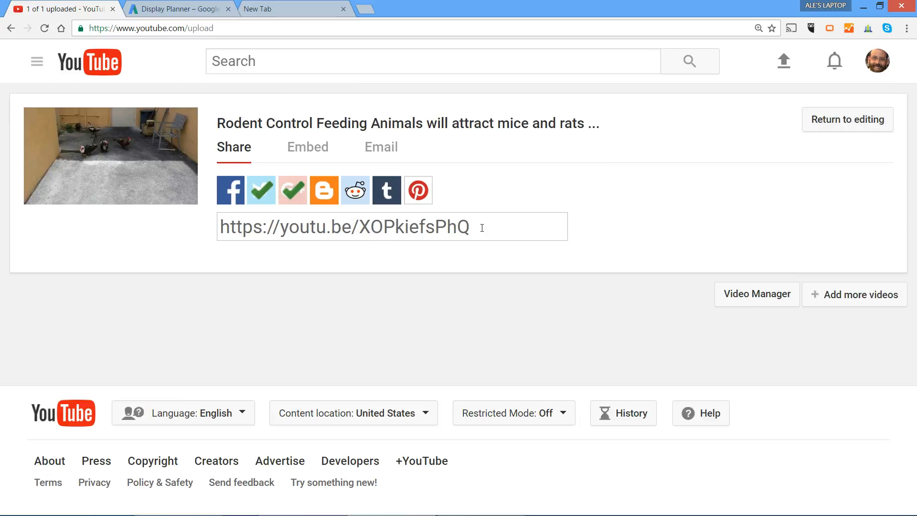
- View the published video's embed code and return to its social sharing options
click(316, 149)
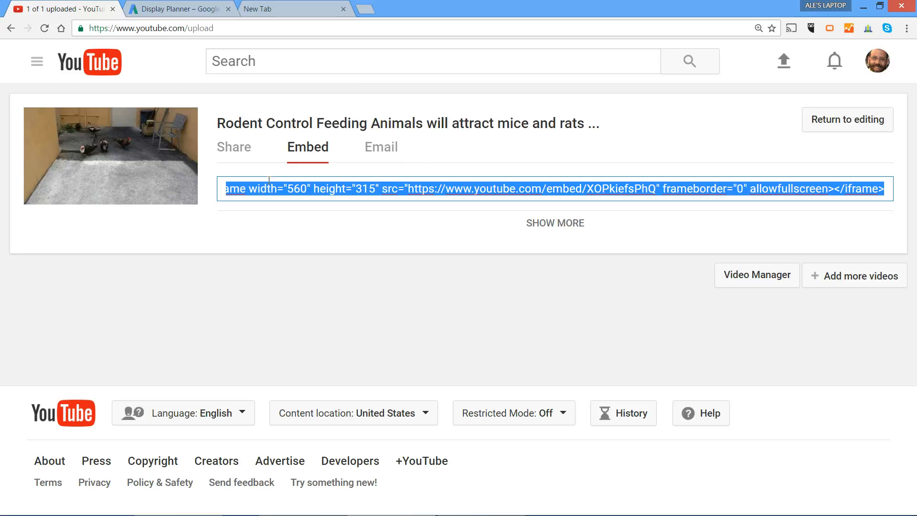
click(238, 147)
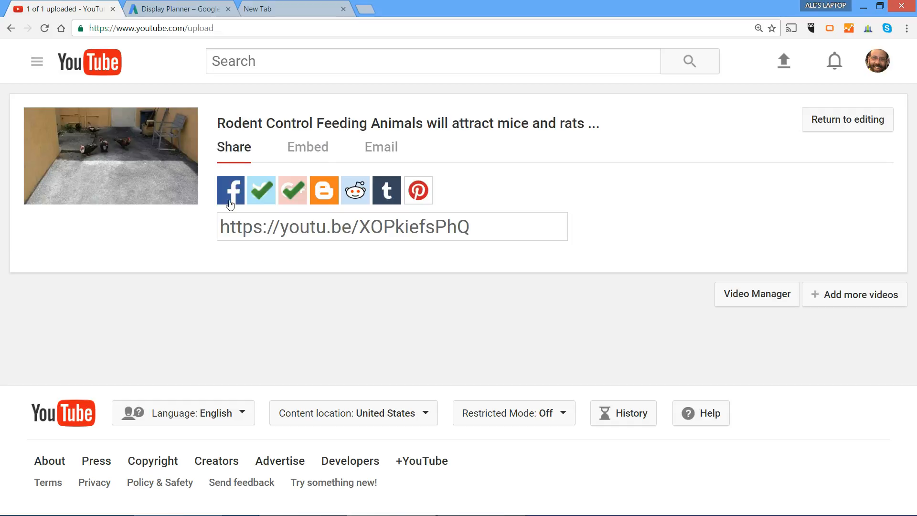